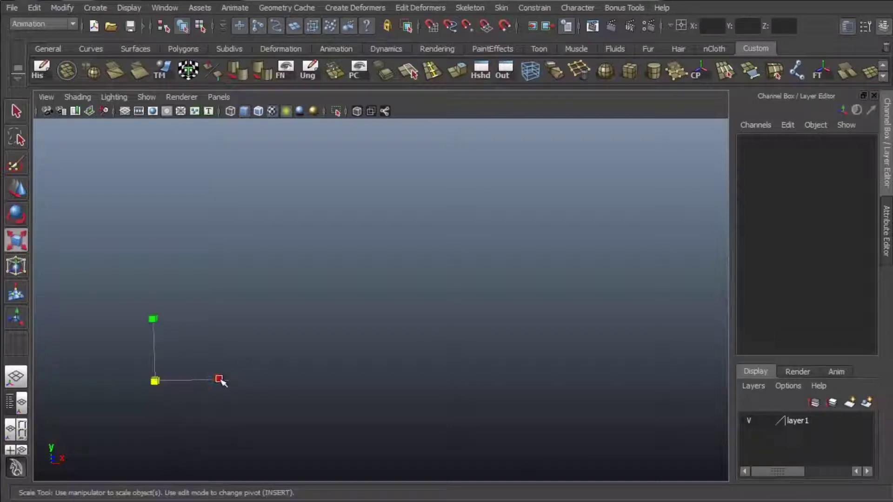
Step: Scale the collapsed Toolbelt lettering along X by about 14.5 and rotate the Maya lettering about 101 degrees around Z into place above it
left_click_drag(219, 379, 610, 363)
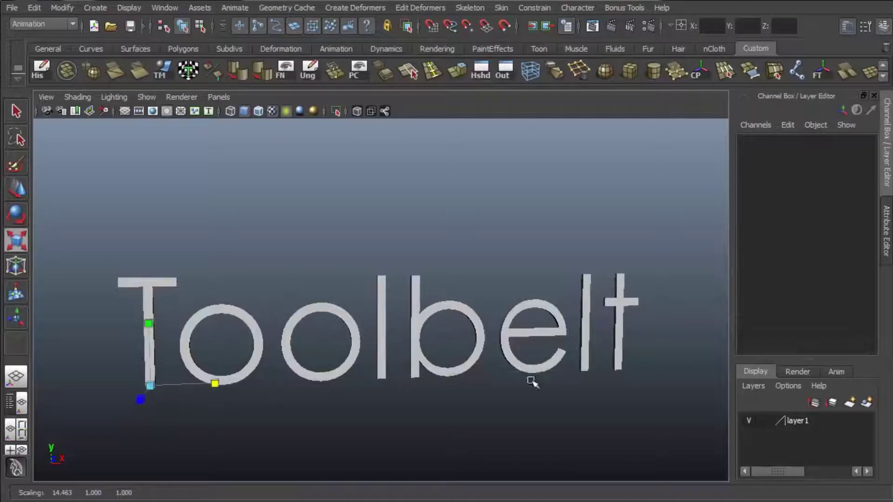
left_click_drag(532, 381, 454, 361, "alt")
key("e")
middle_click_drag(419, 328, 502, 282, "alt")
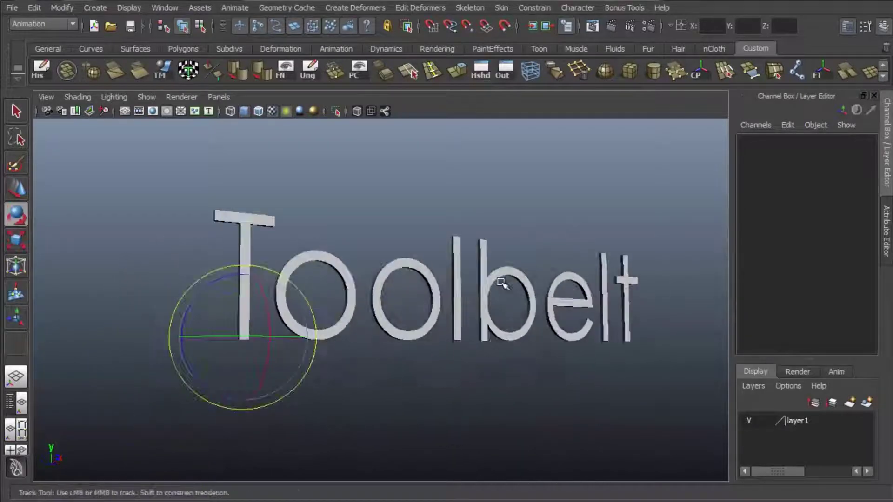
left_click_drag(486, 308, 421, 360, "alt")
left_click_drag(186, 359, 459, 249)
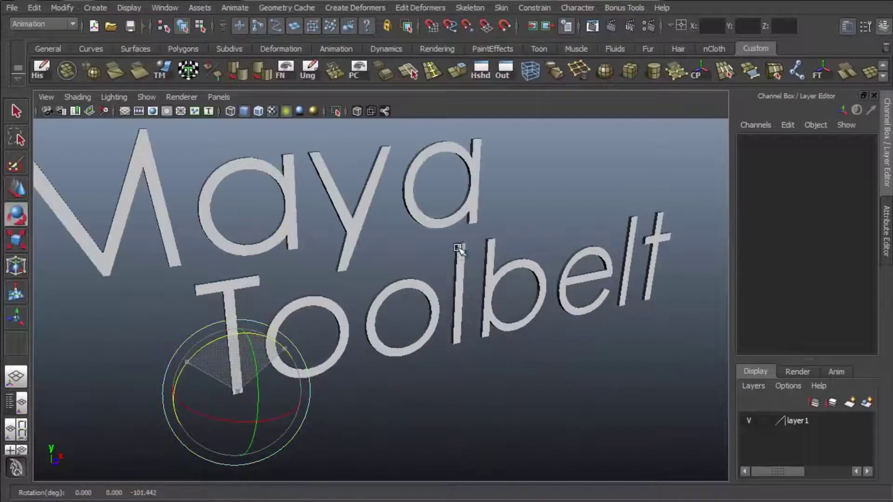
right_click_drag(459, 249, 279, 274, "alt")
left_click_drag(275, 274, 303, 261, "alt")
Step: Reposition the pivot beside the Maya lettering and move the small word "the" above the letter M
key("w")
middle_click_drag(380, 240, 368, 286, "alt")
key("Insert")
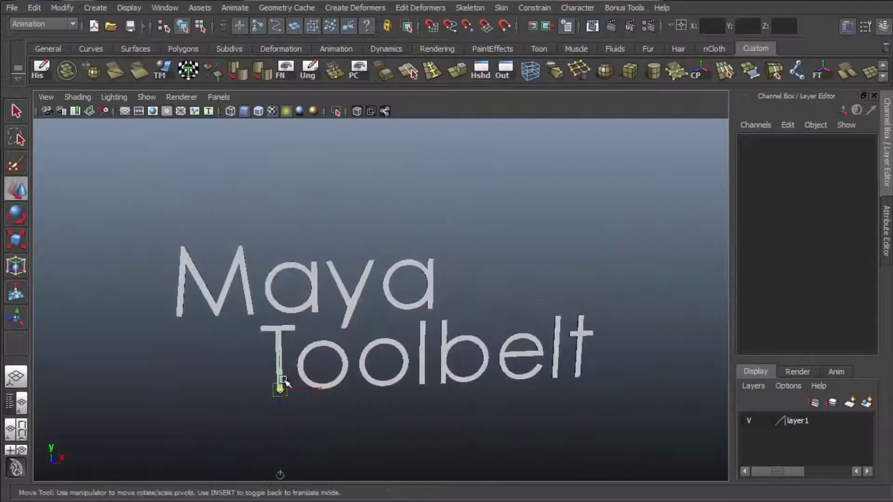
left_click_drag(279, 390, 213, 256)
key("Insert")
left_click_drag(212, 215, 236, 126)
key("q")
left_click_drag(553, 339, 532, 319, "alt")
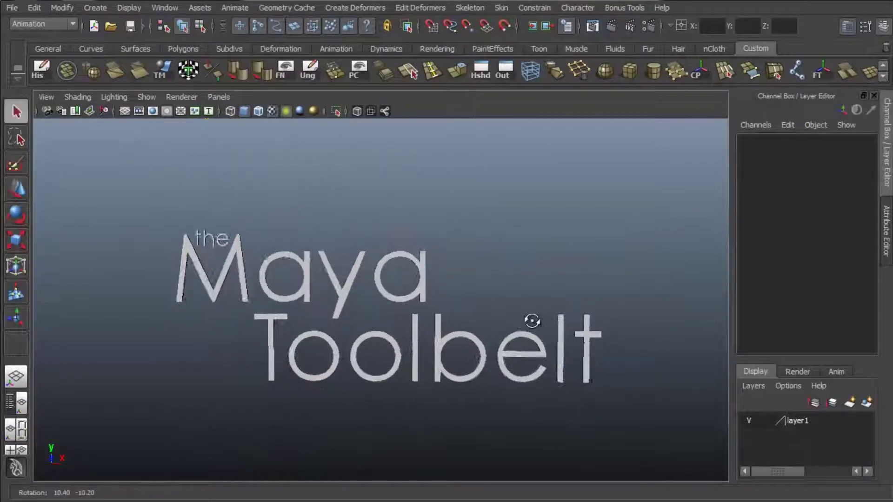
right_click_drag(532, 319, 584, 301, "alt")
left_click_drag(584, 301, 590, 263, "alt")
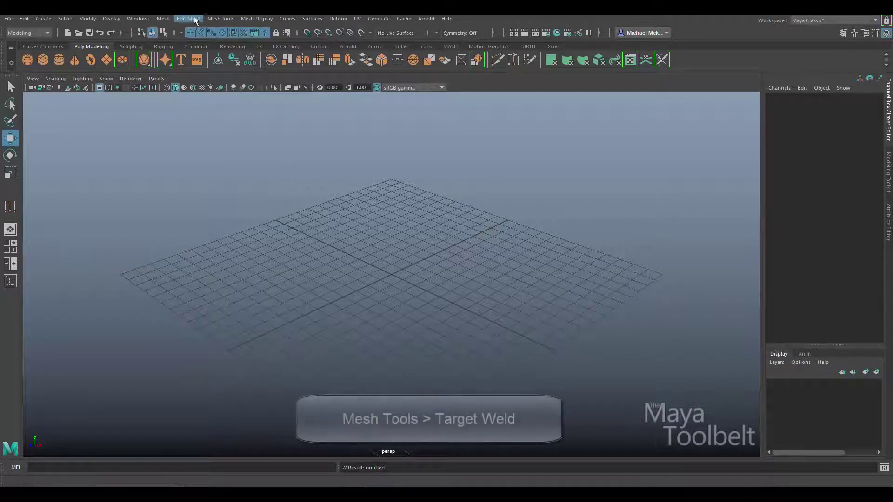
Step: Open the Target Weld tool's options to examine the Merge To settings, close them and return to the Move tool
left_click(223, 20)
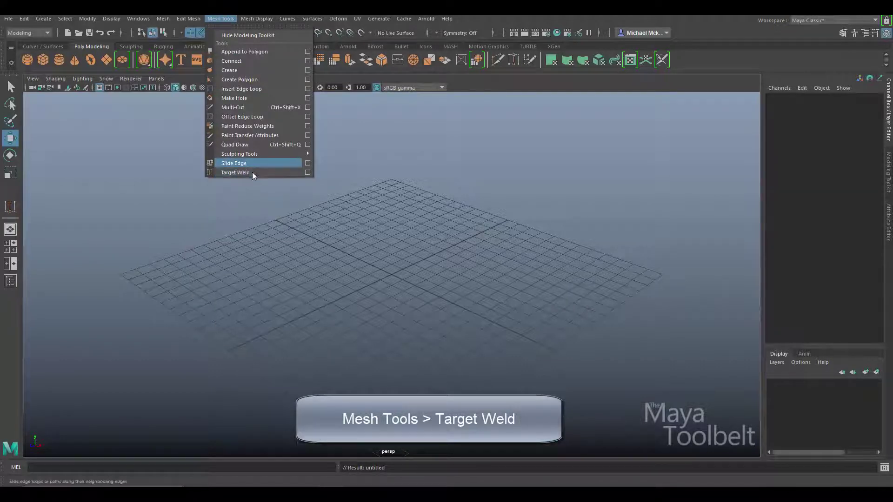
left_click(307, 173)
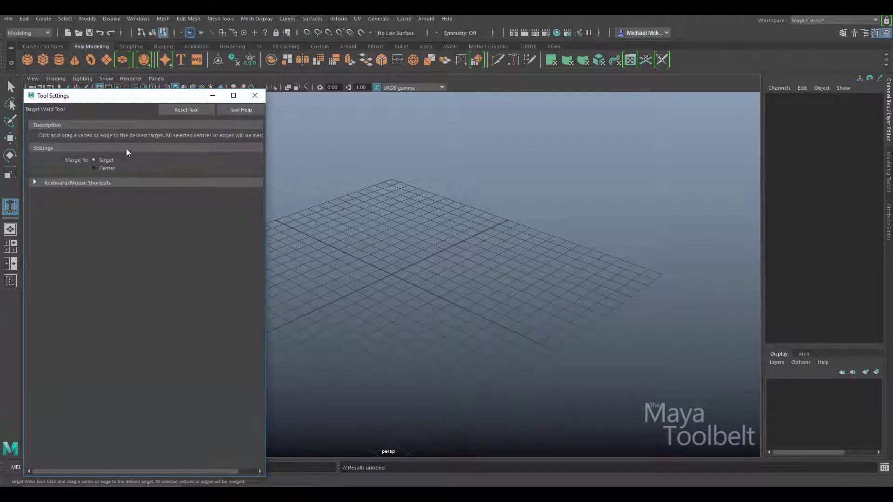
left_click(255, 95)
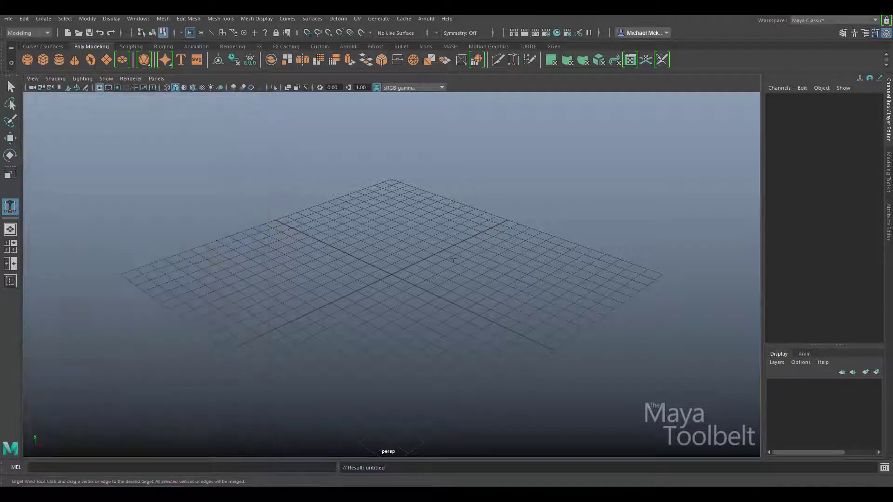
key("w")
left_click_drag(383, 283, 462, 286, "alt")
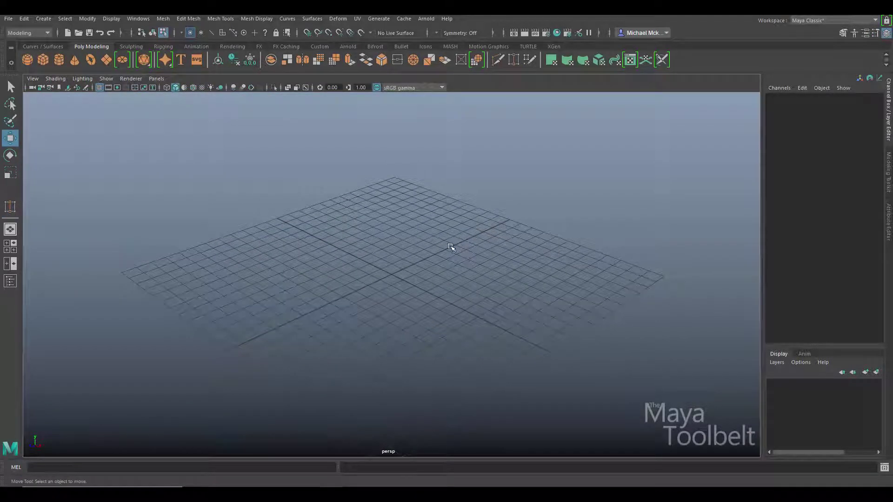
Step: Create a polygon torus at the grid centre and scale it uniformly to about 2.37
left_click(43, 19)
mouse_move(98, 54)
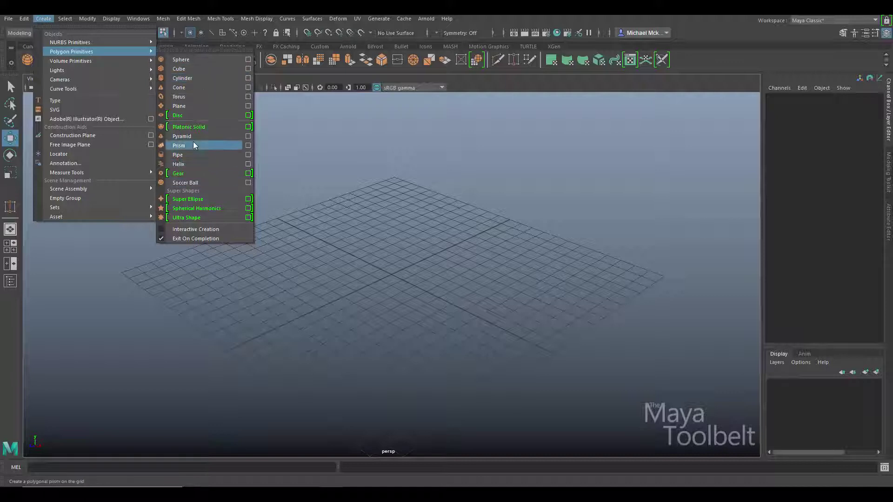
left_click(185, 96)
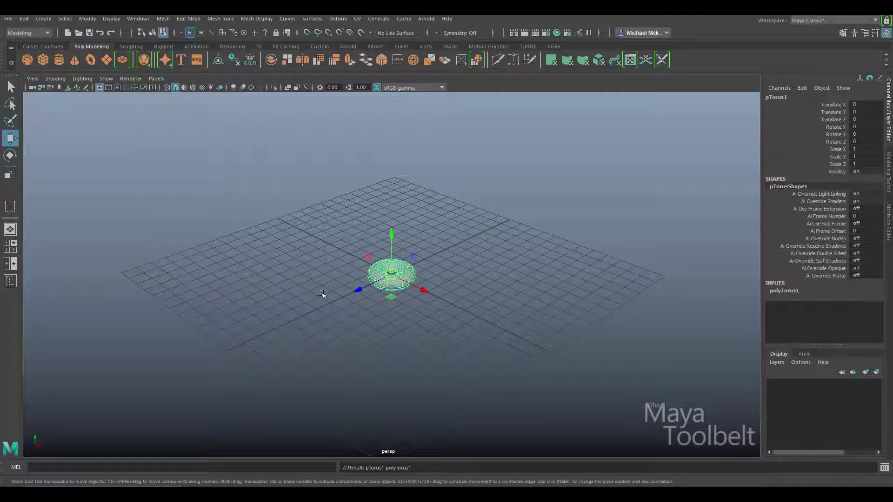
left_click_drag(322, 294, 337, 297, "alt")
right_click_drag(337, 297, 535, 326, "alt")
key("r")
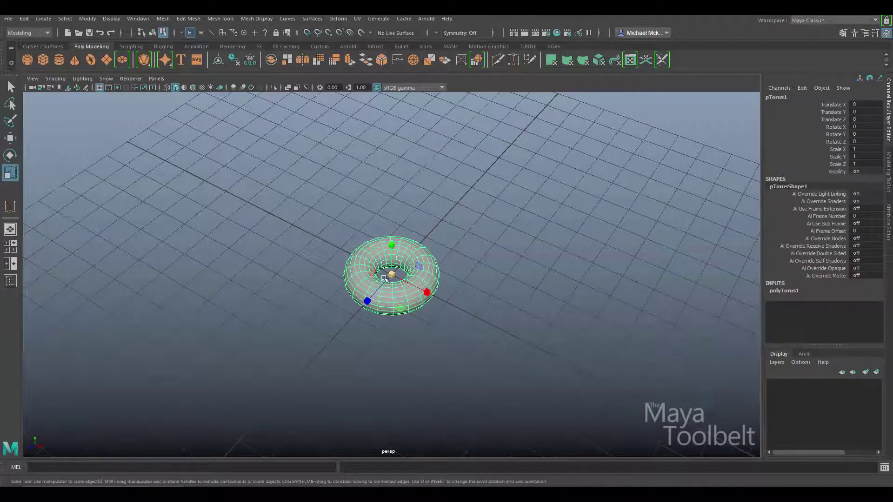
left_click_drag(384, 278, 489, 279)
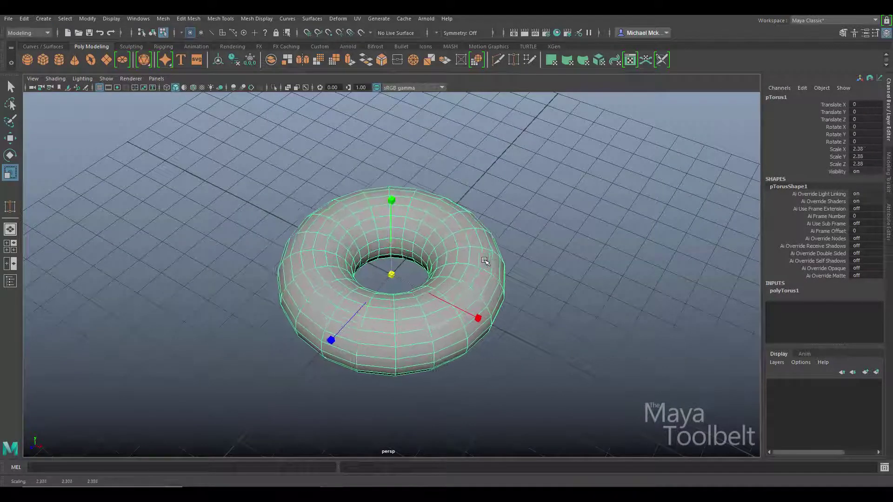
Step: Set the torus's Subdivisions Axis to 12 and Subdivisions Height to 7
left_click(790, 292)
left_click(831, 328)
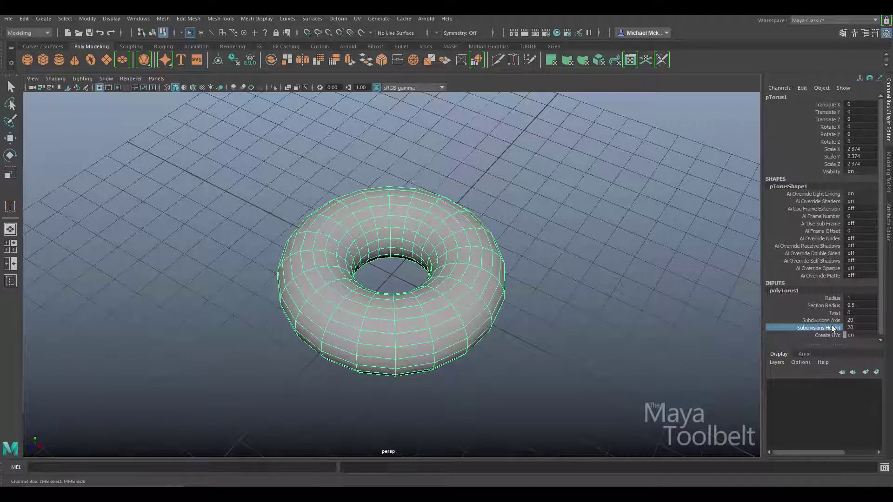
left_click(822, 320)
middle_click_drag(592, 279, 329, 309)
left_click(836, 328)
middle_click_drag(622, 304, 442, 323)
middle_click_drag(591, 301, 374, 329)
key("w")
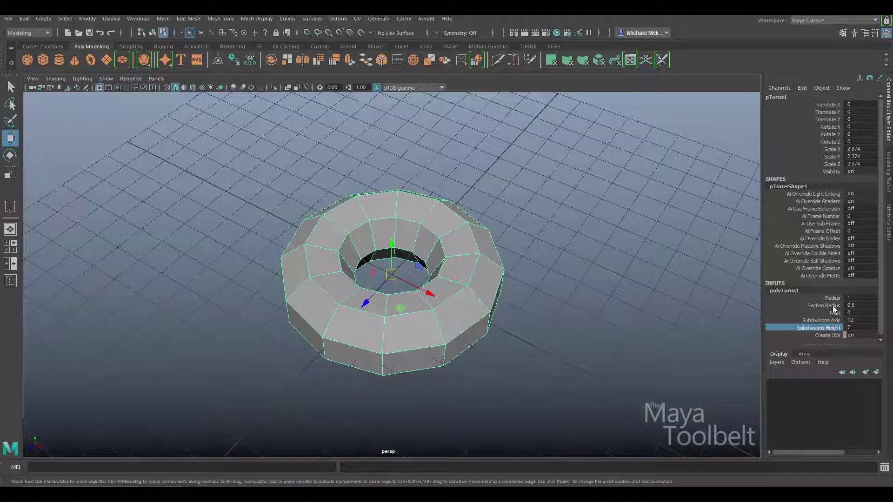
Step: Return the torus from vertex selection to object mode and deselect it
left_click(511, 263)
left_click_drag(472, 305, 446, 303, "alt")
left_click_drag(356, 294, 365, 267, "alt")
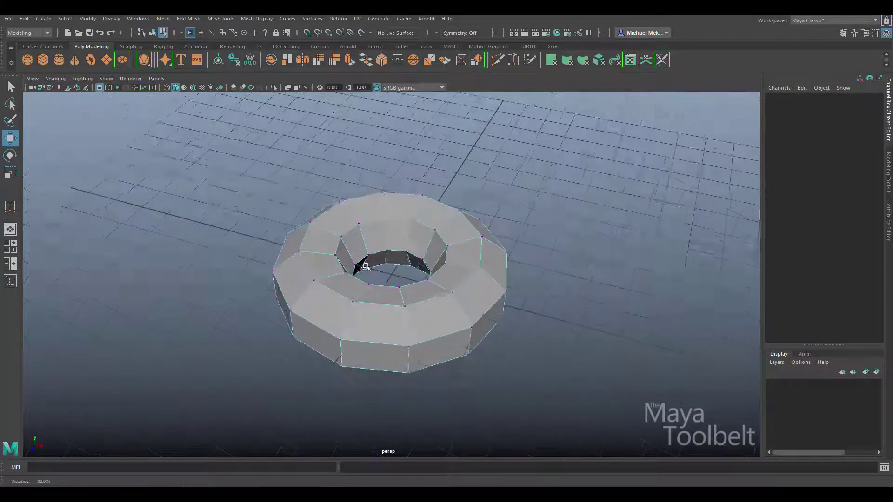
scroll(366, 266, "up", 2)
right_click_drag(432, 200, 456, 192)
left_click(605, 238)
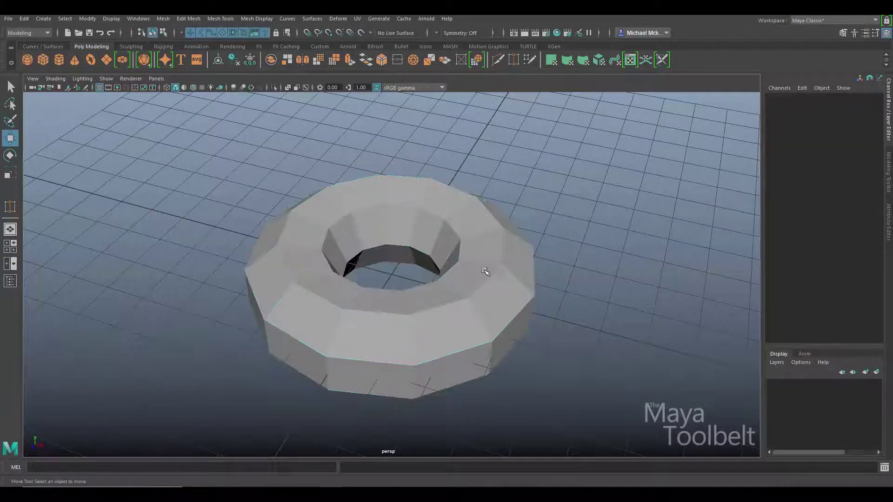
Step: Select the torus and smooth its shading with Soften/Harden Edges
left_click(497, 264)
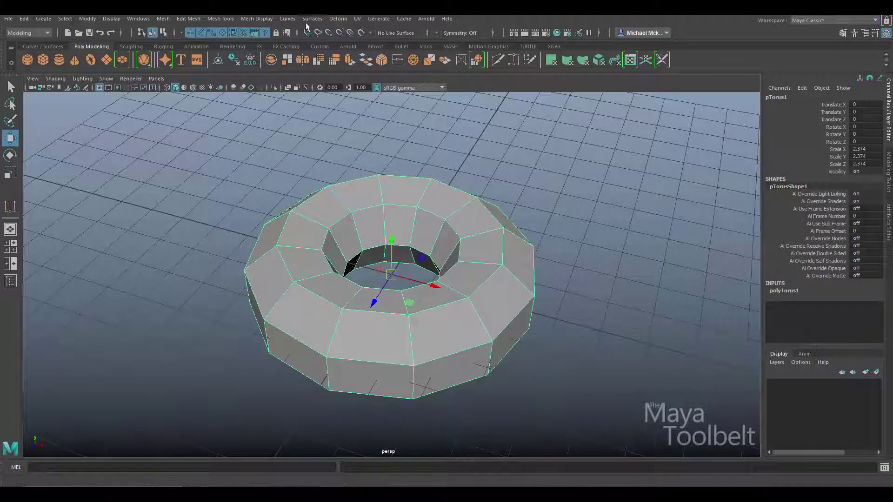
left_click(260, 18)
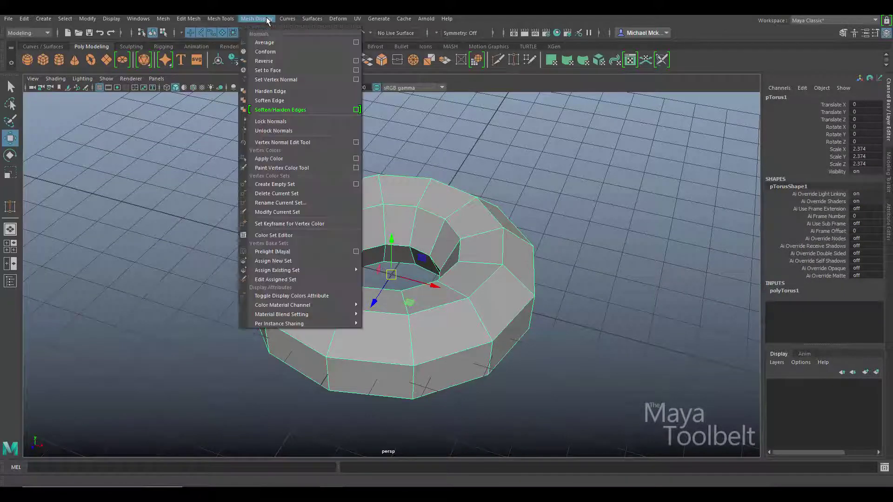
left_click(279, 109)
left_click(598, 218)
left_click_drag(598, 218, 571, 249, "alt")
Step: Hide the viewport grid and try the smooth mesh preview on the selected torus
left_click(571, 243)
key("f")
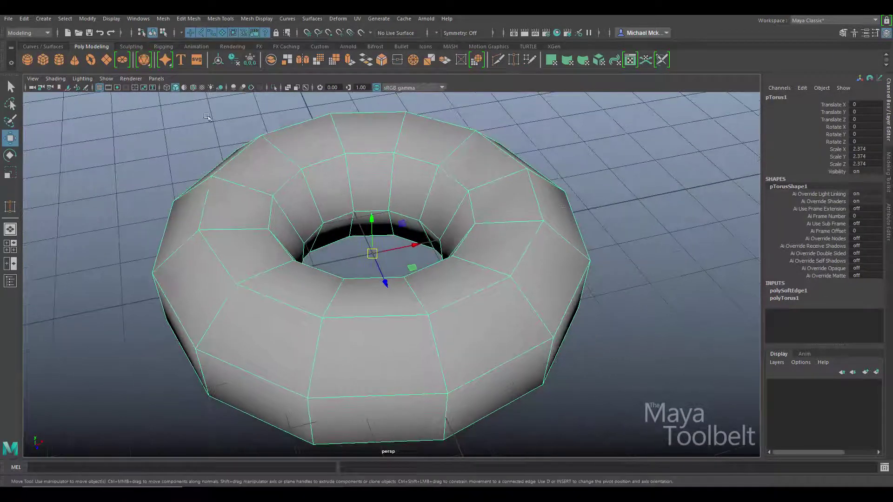
left_click(99, 87)
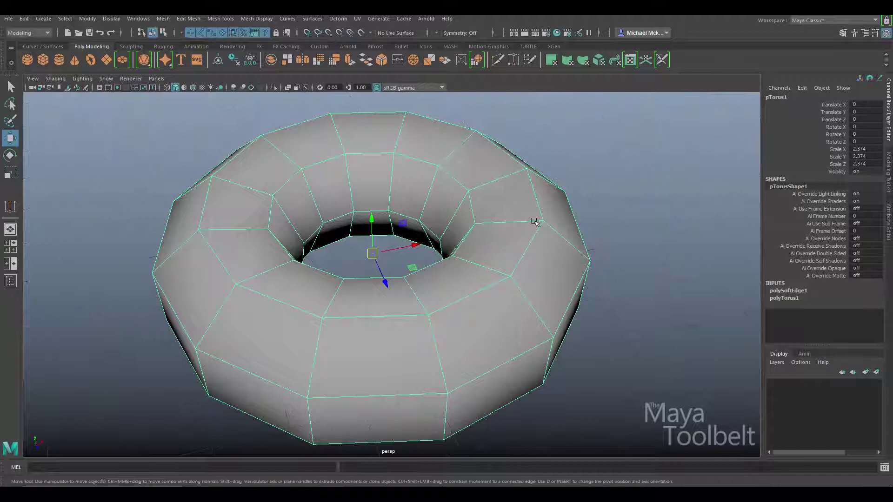
left_click_drag(535, 224, 574, 227, "alt")
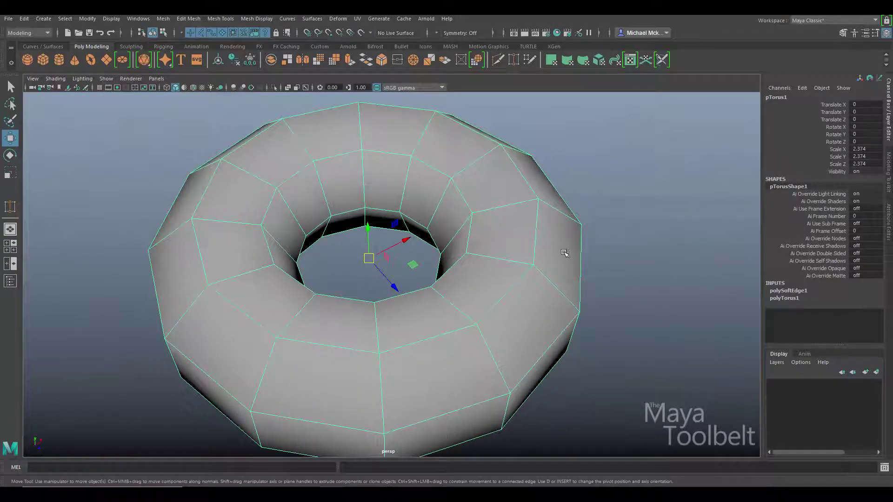
key("3")
key("2")
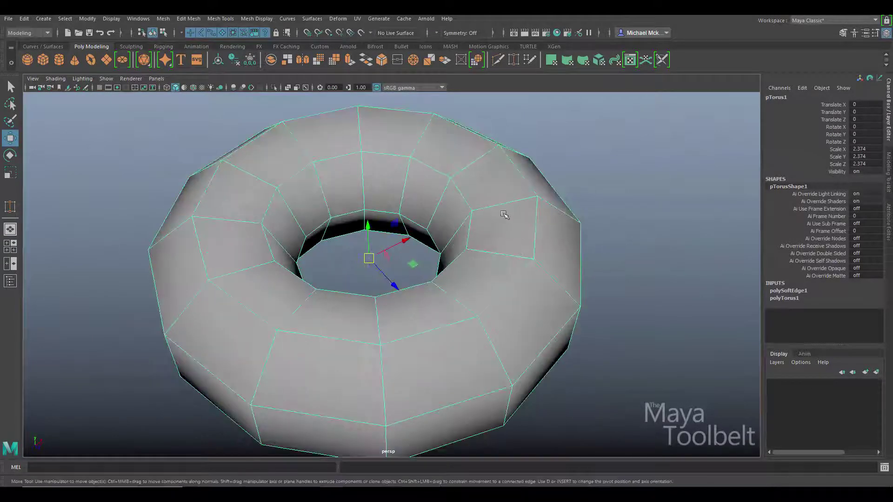
Step: Select a single vertex on the upper inner edge loop of the torus in vertex mode and activate the Target Weld tool
right_click_drag(453, 160, 418, 163)
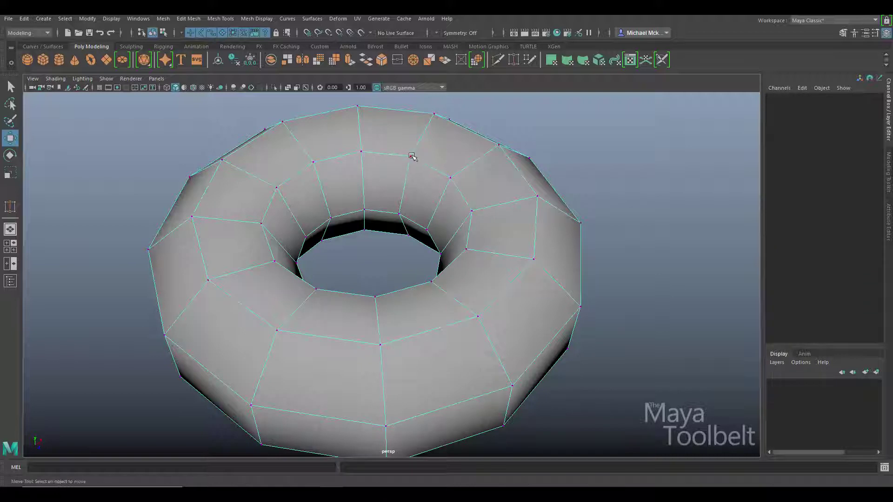
left_click(410, 157)
left_click_drag(339, 195, 329, 274, "alt")
middle_click_drag(328, 275, 318, 338, "alt")
right_click_drag(318, 338, 527, 291, "alt")
left_click_drag(528, 291, 494, 275, "alt")
middle_click_drag(494, 275, 515, 251, "alt")
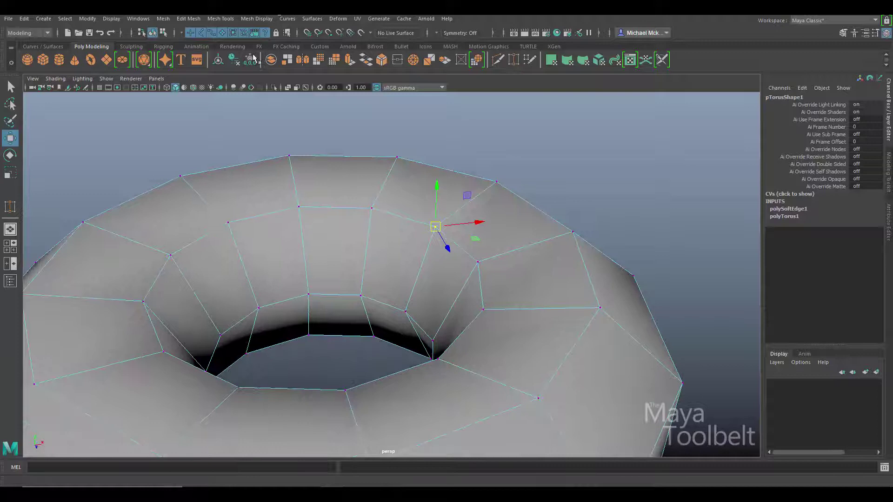
left_click(229, 20)
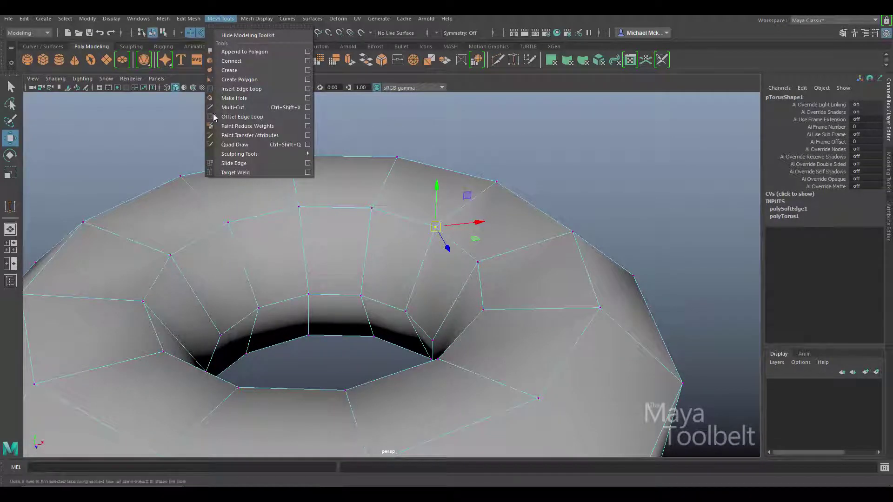
left_click(237, 173)
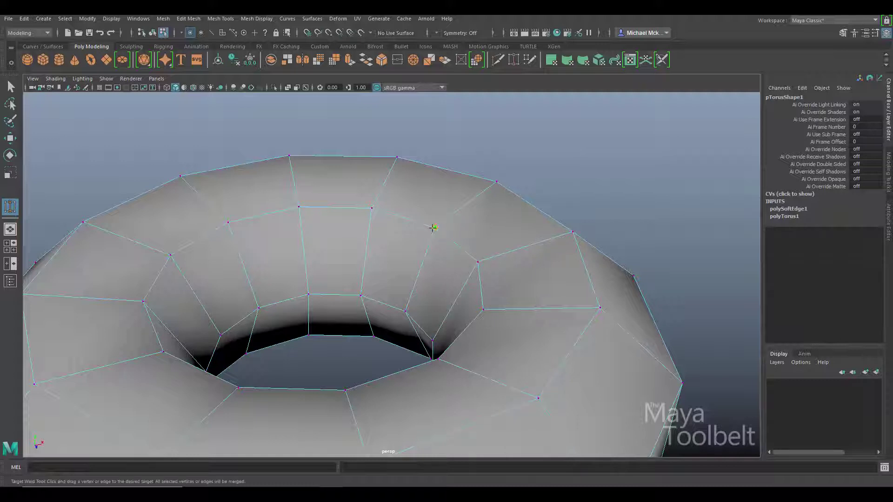
Step: Try out Target Weld links from the chosen inner-loop vertex to several other vertices, releasing back on the starting vertex
left_click_drag(298, 225, 223, 225)
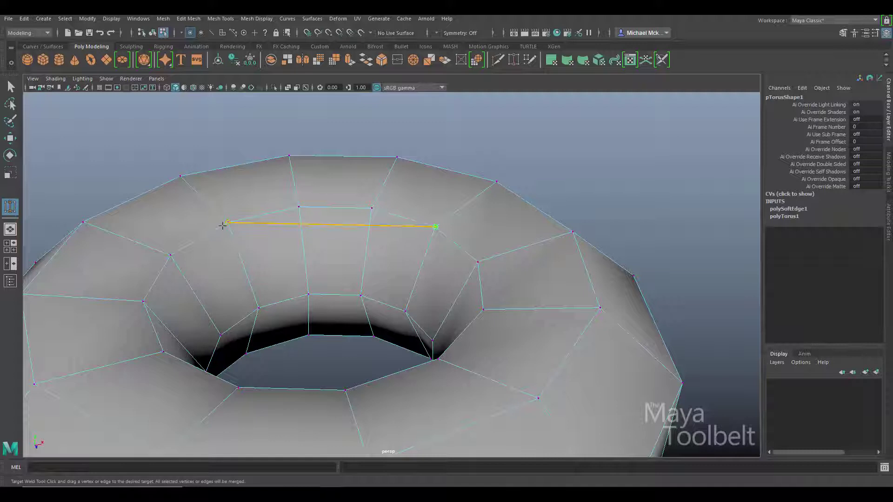
left_click_drag(290, 206, 397, 163)
left_click_drag(453, 173, 220, 223)
left_click_drag(176, 251, 171, 255)
left_click_drag(216, 225, 180, 249)
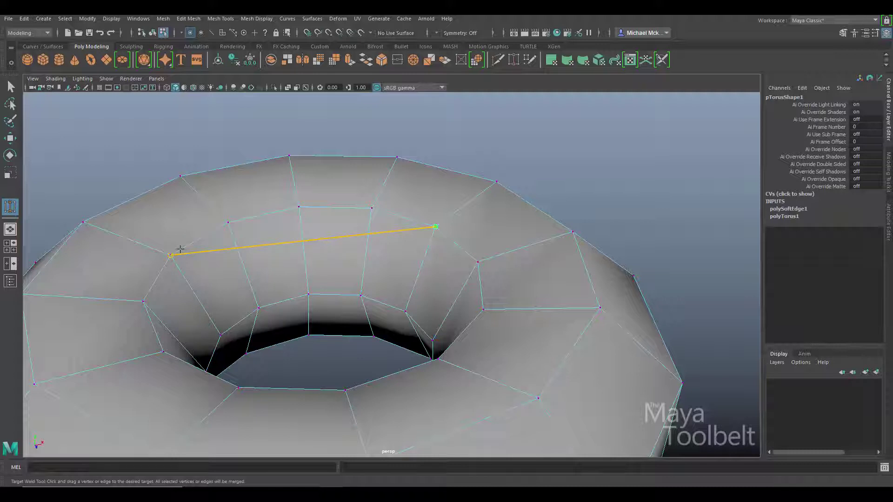
left_click_drag(179, 249, 172, 254)
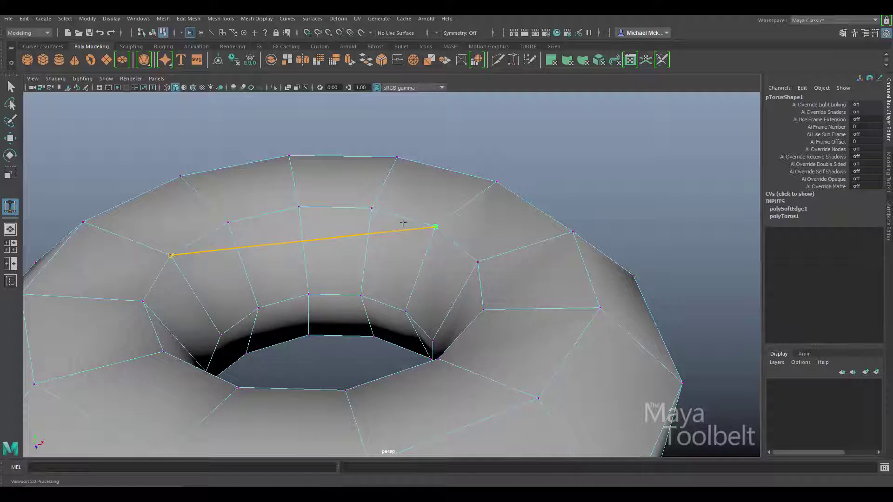
left_click_drag(403, 223, 435, 226)
left_click(436, 228)
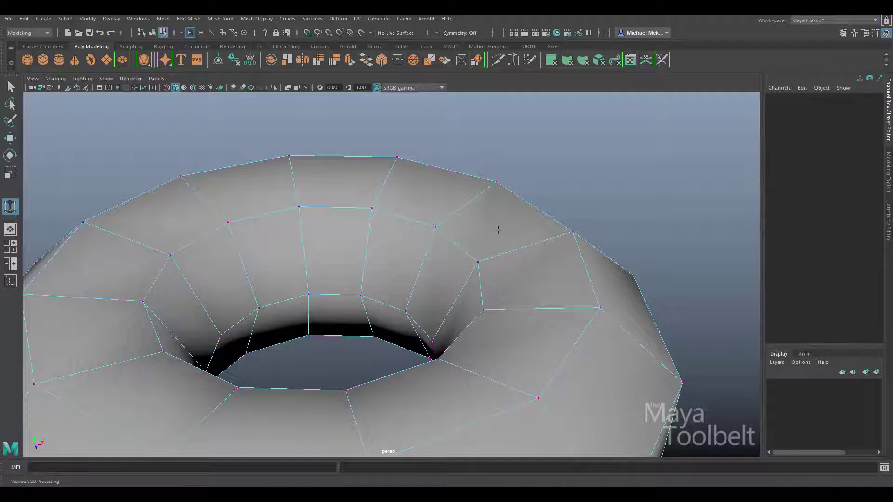
Step: Target-weld the chosen inner-loop vertex to the vertex four edges along the same loop, across the hole, and inspect the merged geometry
left_click_drag(435, 227, 423, 253)
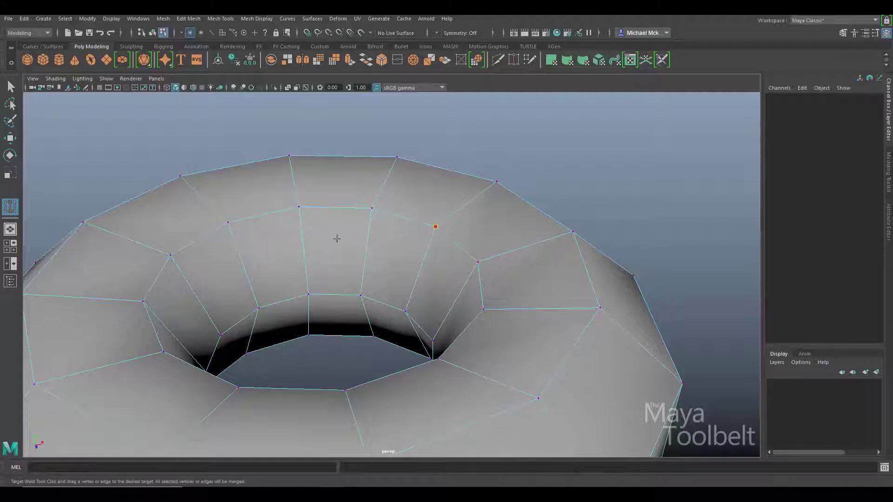
left_click_drag(336, 239, 170, 254)
left_click_drag(309, 269, 373, 258, "alt")
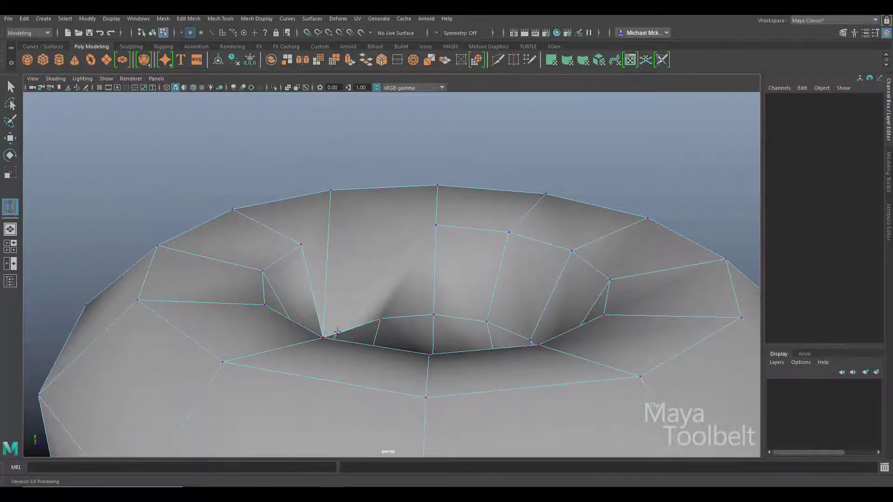
left_click_drag(337, 331, 317, 224, "alt")
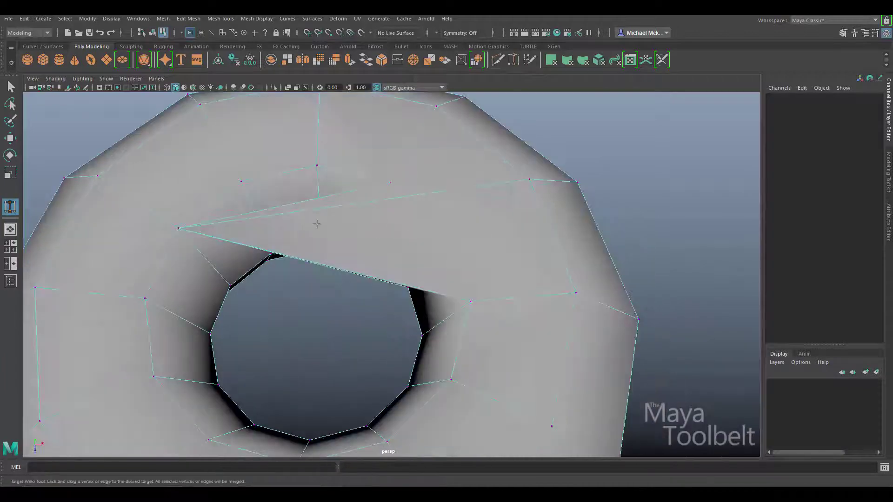
Step: Select the merged vertex on the torus and shift it slightly outward with the Move tool to check the weld
key("w")
left_click_drag(235, 275, 173, 257, "alt")
middle_click_drag(191, 268, 296, 261, "alt")
right_click_drag(295, 261, 390, 263, "alt")
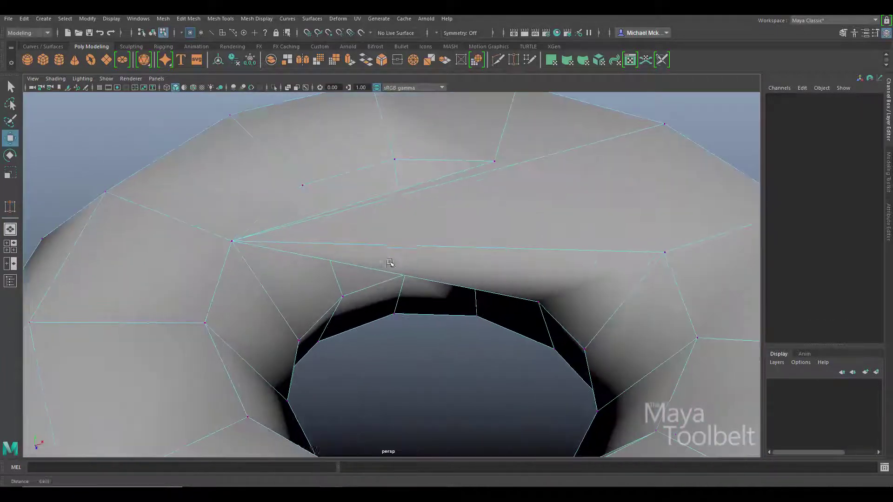
left_click_drag(389, 263, 229, 223, "alt")
left_click(240, 222)
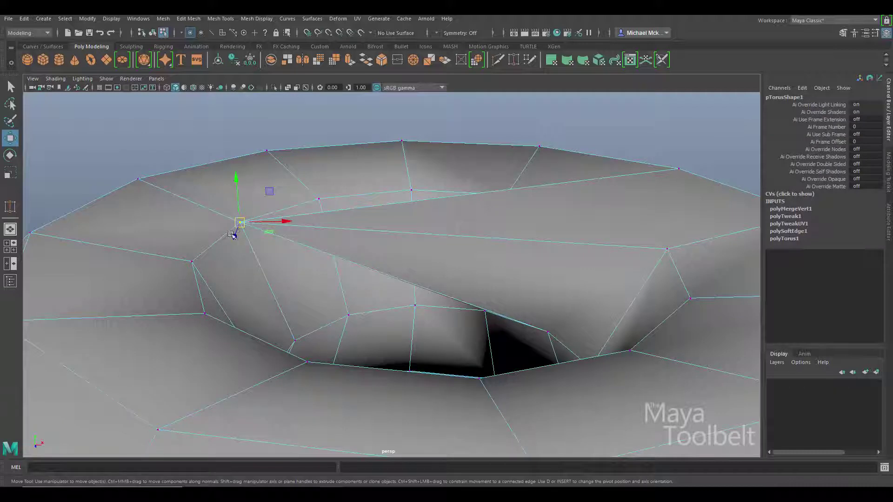
left_click_drag(274, 221, 259, 203)
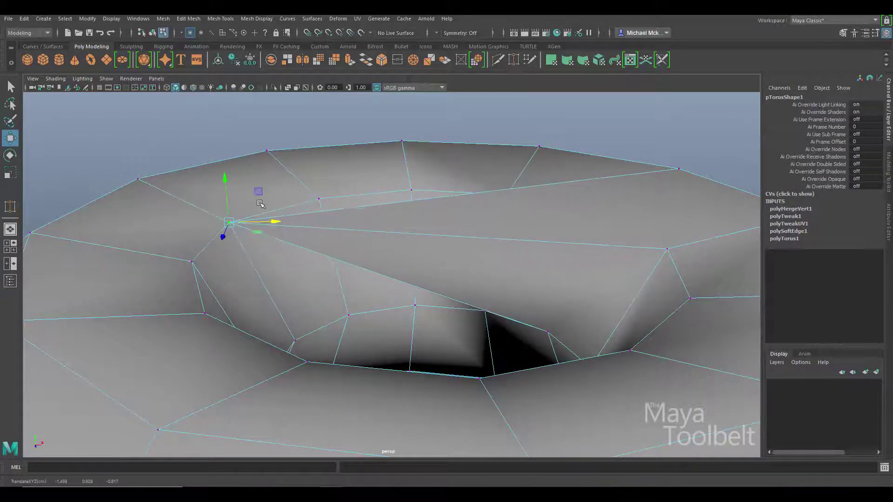
Step: Undo the vertex move and the weld across the hole so the torus regains its original inner loop
key("ctrl+z")
key("ctrl+z")
key("ctrl+z")
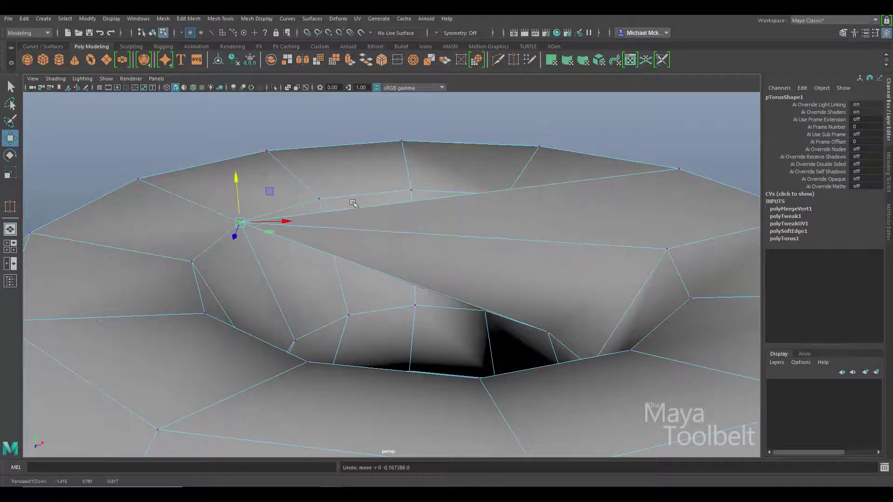
left_click_drag(438, 226, 369, 224, "alt")
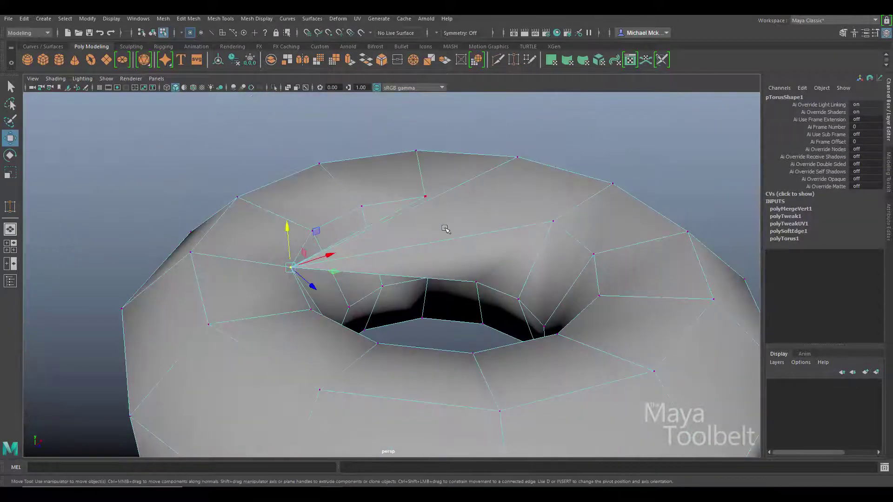
key("ctrl+z")
key("ctrl+z")
left_click_drag(461, 233, 442, 263, "alt")
middle_click_drag(403, 265, 333, 273, "alt")
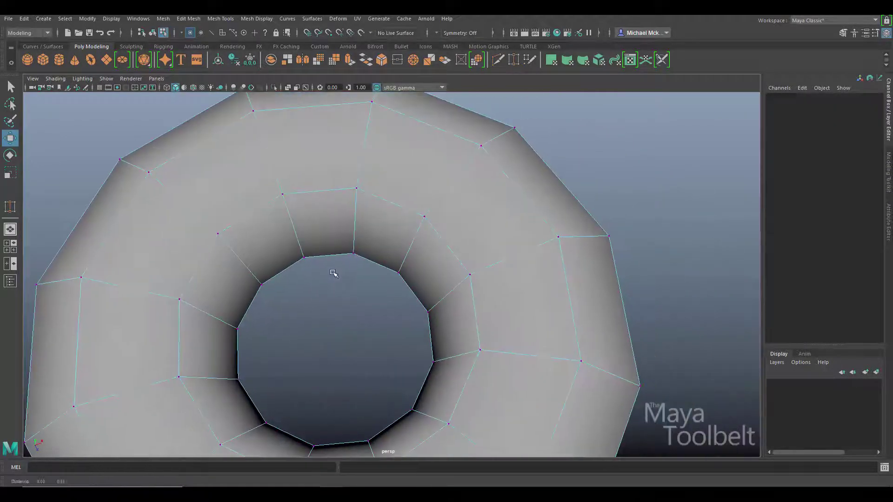
right_click_drag(333, 273, 405, 274, "alt")
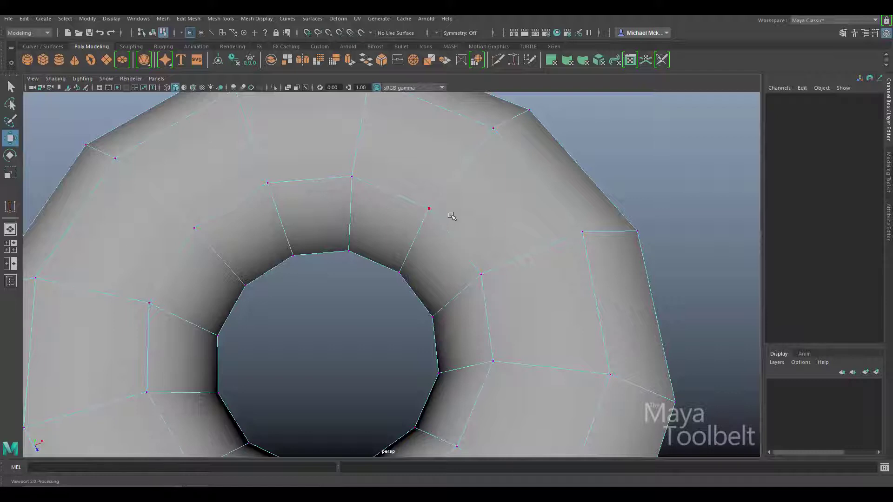
Step: Activate Target Weld and weld an outer-edge, an upper inner-loop and an inner-rim vertex each onto its neighbour along the same loop
left_click_drag(444, 247, 435, 228, "alt")
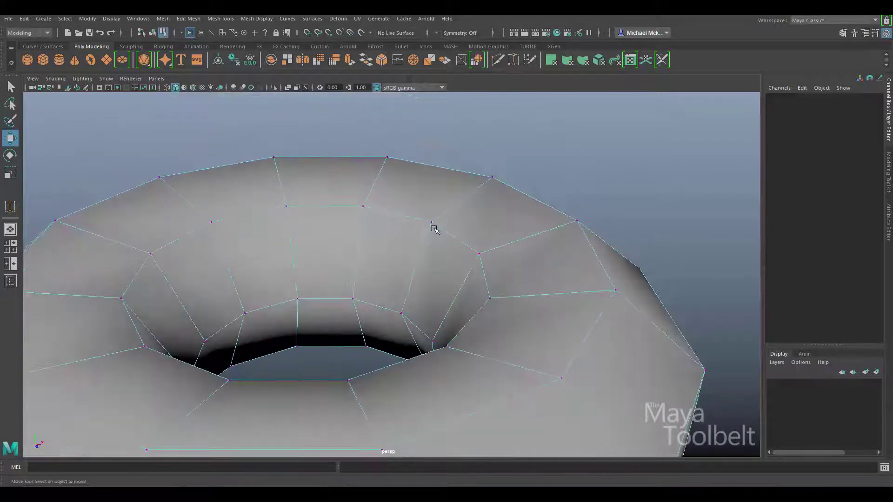
middle_click_drag(393, 250, 400, 276, "alt")
right_click_drag(400, 276, 474, 273, "alt")
left_click_drag(475, 273, 506, 286, "alt")
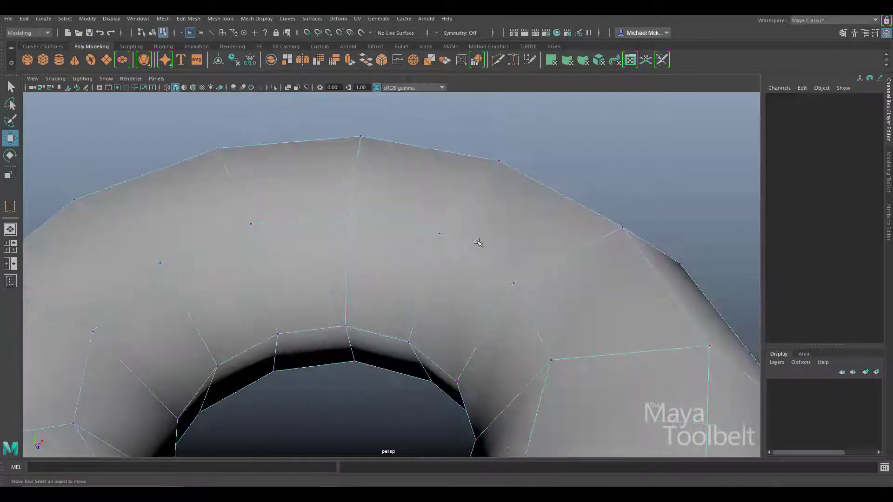
left_click(221, 18)
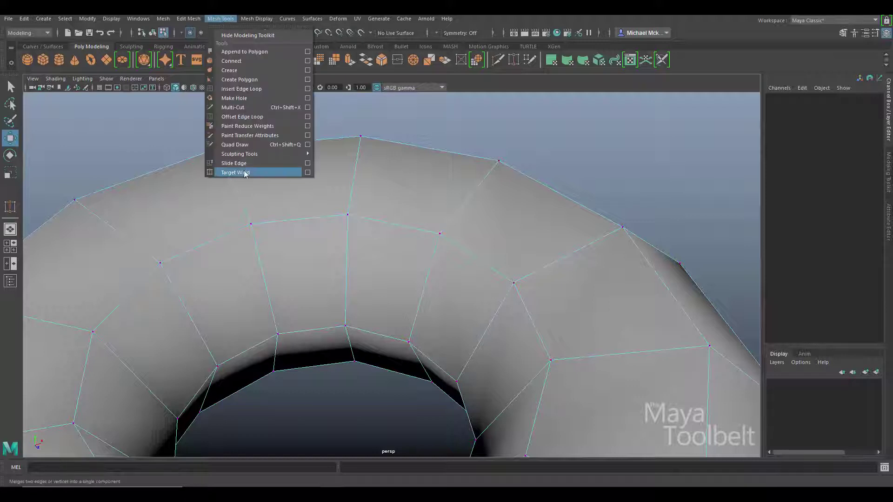
left_click(235, 172)
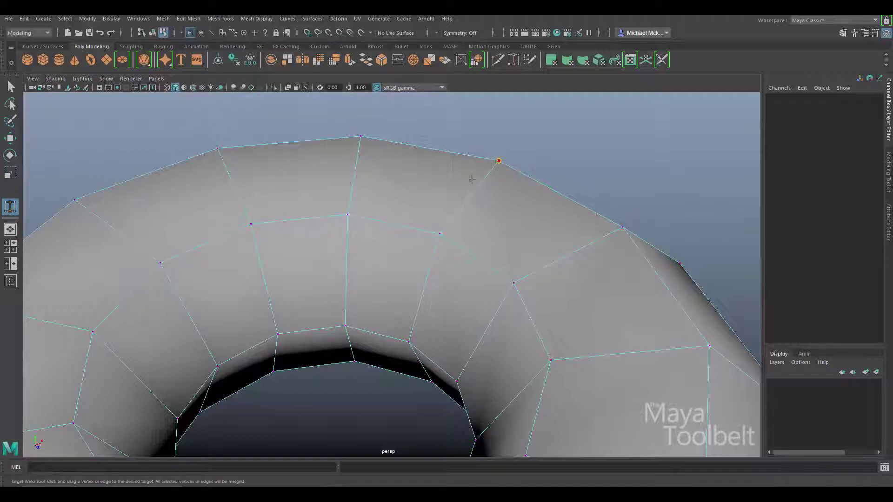
left_click_drag(368, 126, 222, 153)
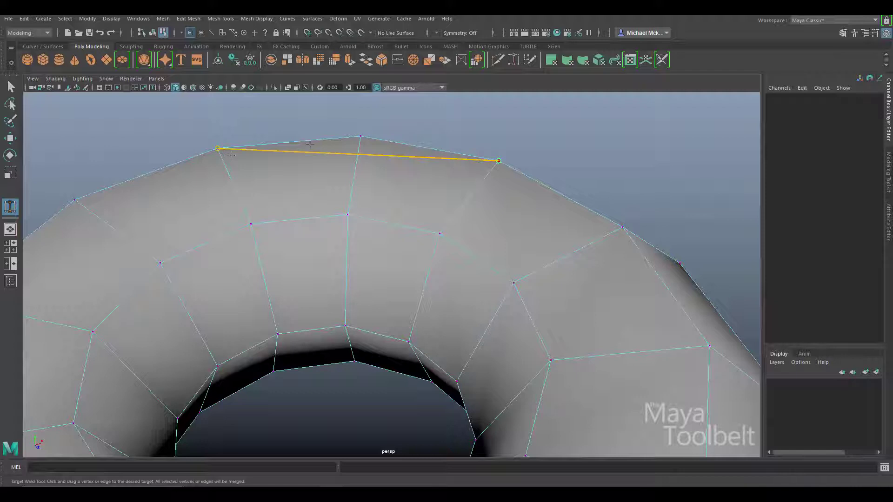
left_click_drag(309, 145, 355, 136)
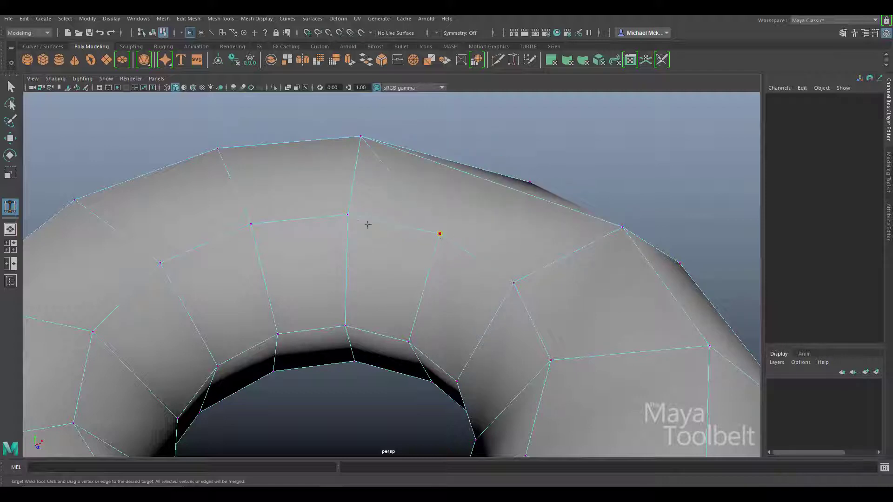
left_click_drag(368, 225, 347, 216)
left_click_drag(409, 341, 345, 326)
mouse_move(582, 254)
left_mouse_down("alt")
mouse_move(478, 267)
mouse_move(581, 243)
mouse_move(592, 249)
left_mouse_up("alt")
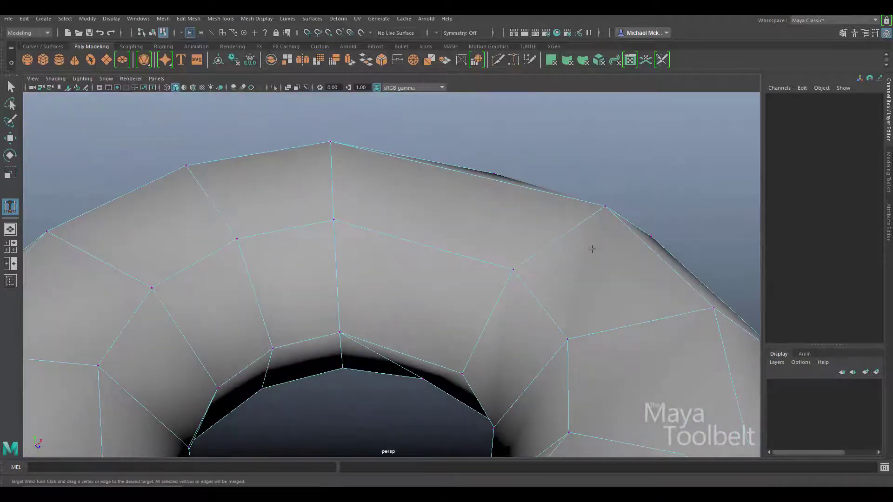
Step: Undo the welds between neighbouring vertices and return to the Move tool
key("ctrl+z")
key("ctrl+z")
key("ctrl+z")
key("ctrl+z")
left_click_drag(557, 218, 562, 238, "alt")
key("w")
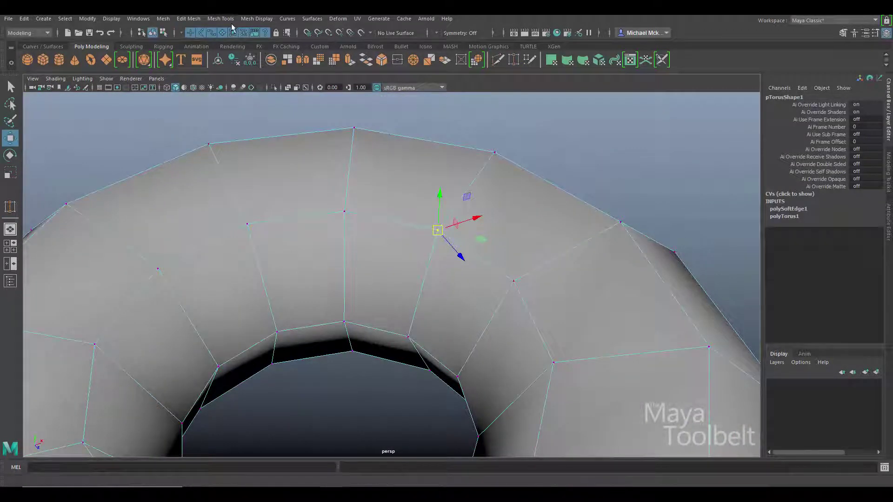
Step: Open the Target Weld tool settings, look through the keyboard and mouse shortcuts, and set Merge To to Center
left_click(220, 18)
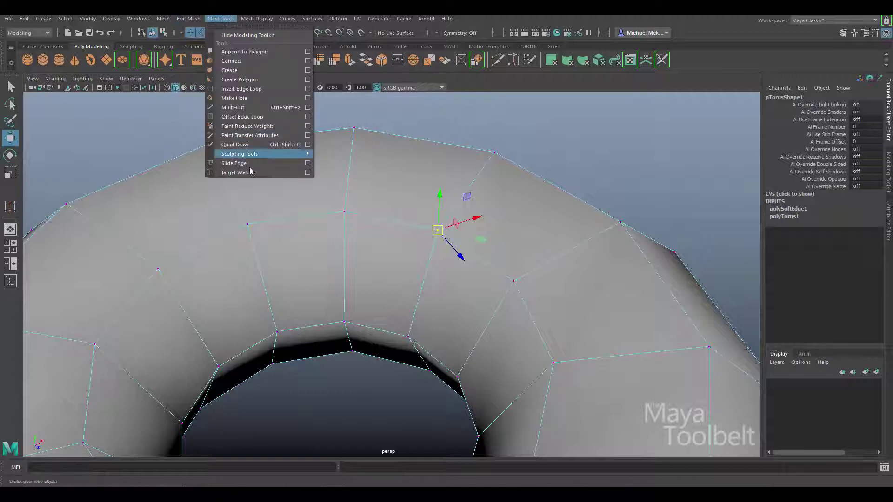
left_click(310, 171)
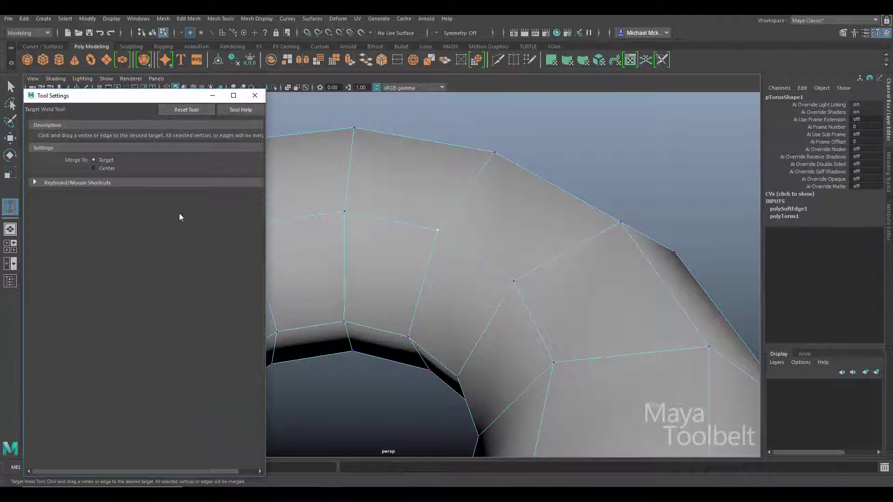
left_click(36, 183)
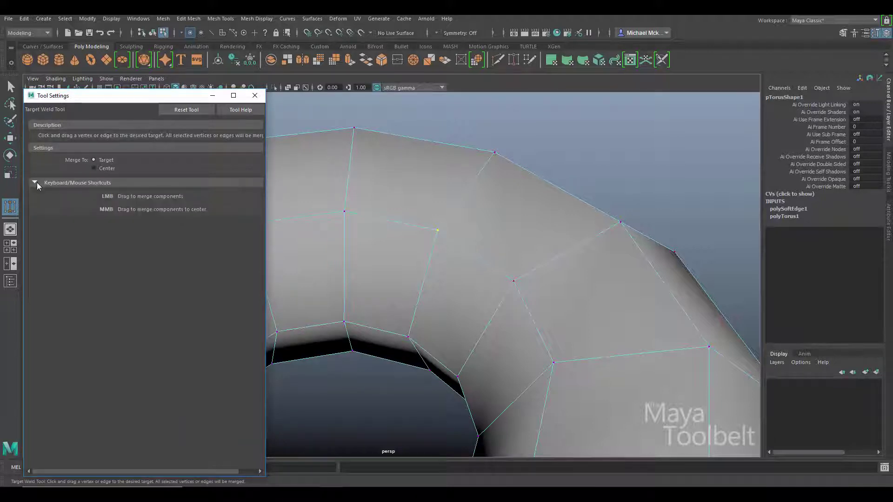
left_click(36, 183)
left_click(34, 184)
left_click(36, 184)
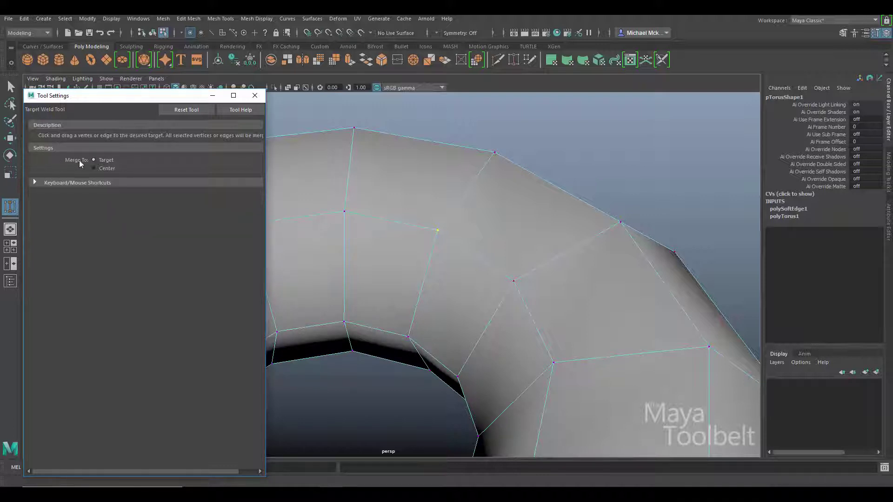
left_click(104, 169)
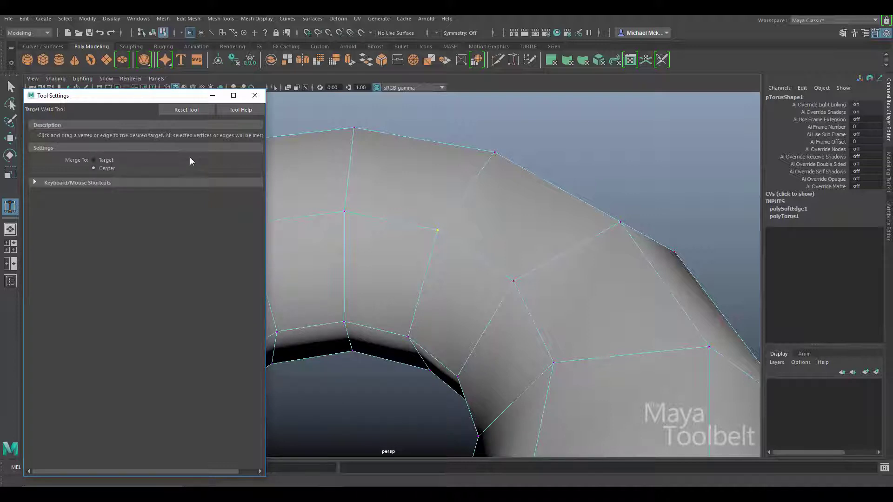
left_click(255, 95)
Step: Target-weld an upper inner-loop vertex with the one four edges away so they merge at their midpoint, and undo the weld
left_click_drag(520, 236, 495, 235, "alt")
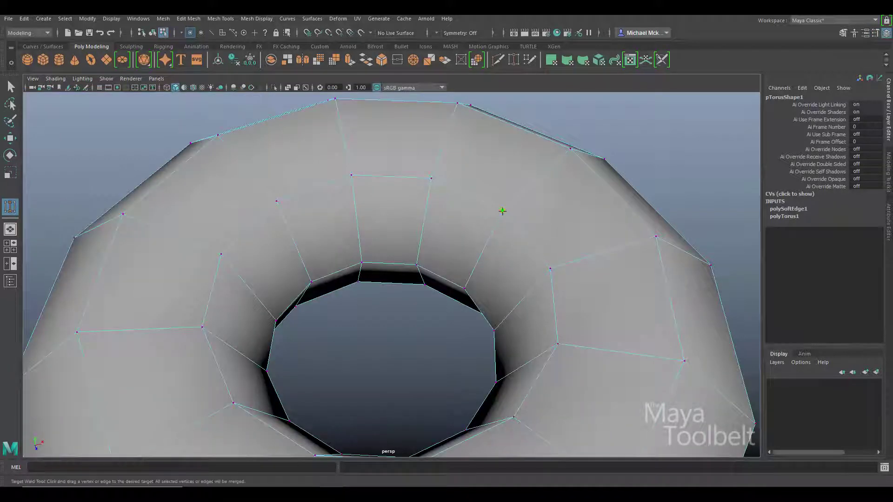
left_click_drag(502, 211, 218, 255)
left_click_drag(205, 310, 216, 255)
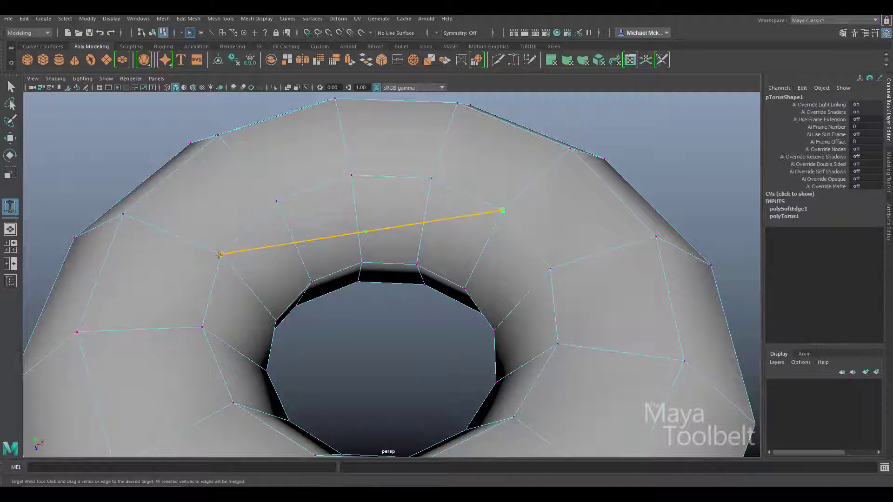
left_click_drag(220, 255, 221, 254)
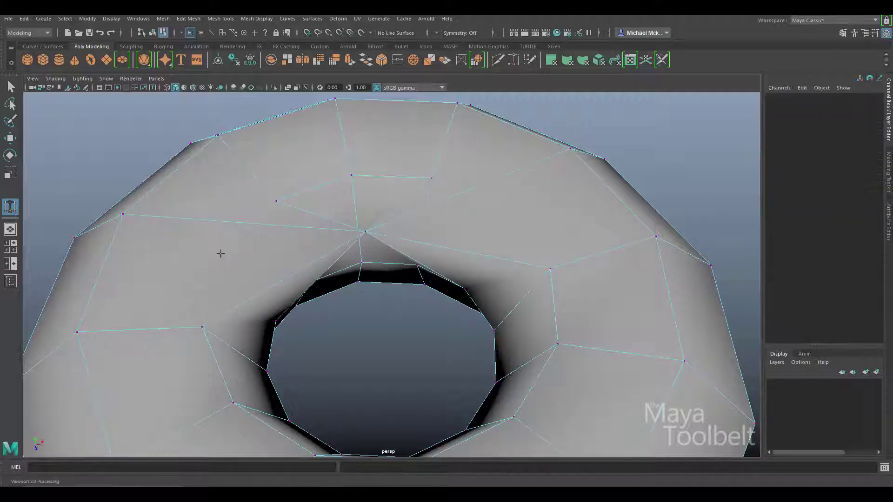
left_click_drag(483, 272, 497, 285, "alt")
key("ctrl+z")
key("ctrl+z")
Step: Try another center weld between two upper inner-loop vertices beside the hole, and undo it
left_click_drag(428, 273, 314, 205, "alt")
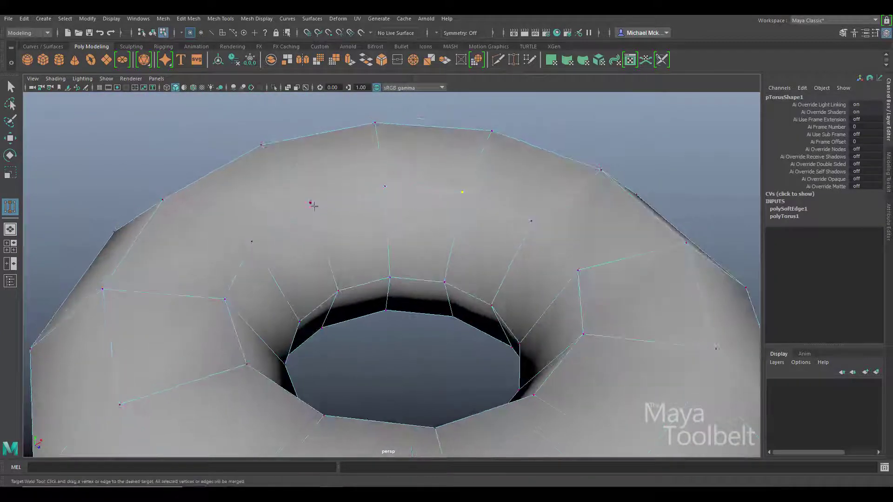
left_click_drag(465, 193, 465, 194)
left_click_drag(457, 261, 352, 279, "alt")
left_click_drag(487, 255, 487, 256)
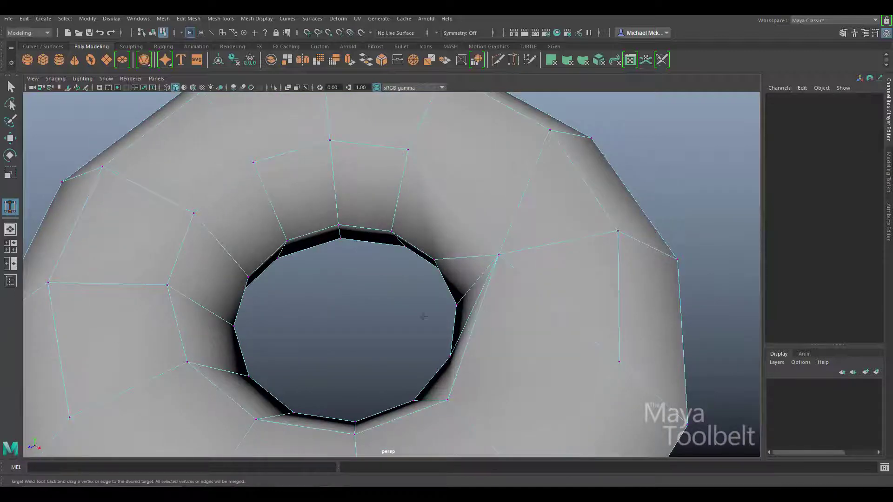
left_click_drag(422, 315, 490, 256, "alt")
key("ctrl+z")
key("ctrl+z")
key("ctrl+z")
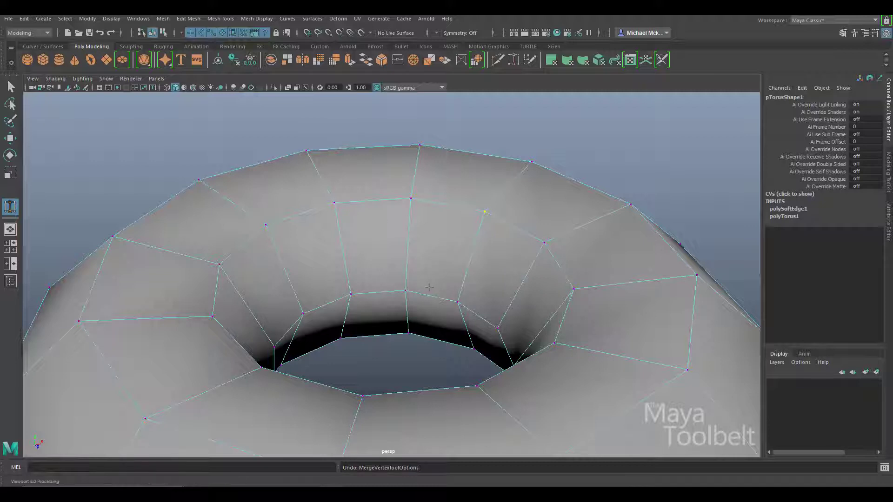
Step: Select a group of vertices along the upper outer edge of the torus and activate the Target Weld tool
left_click_drag(465, 282, 482, 292, "alt")
key("q")
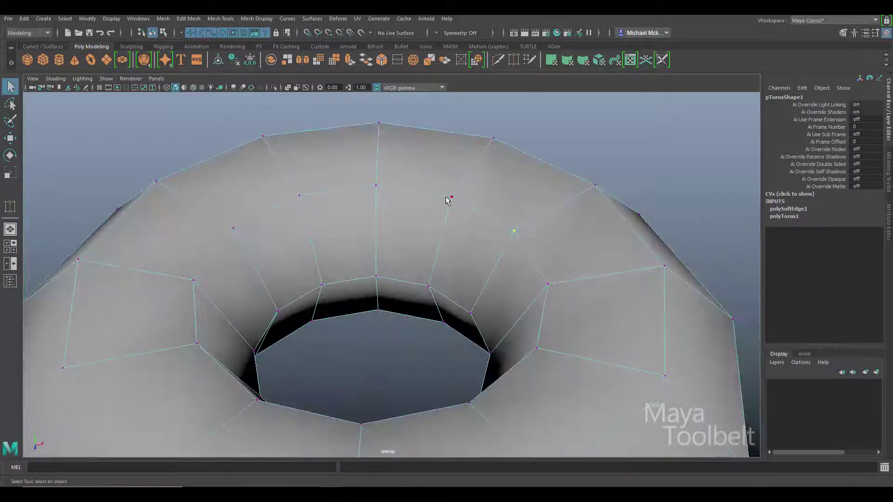
left_click(470, 194)
left_click_drag(471, 197, 556, 155, "alt")
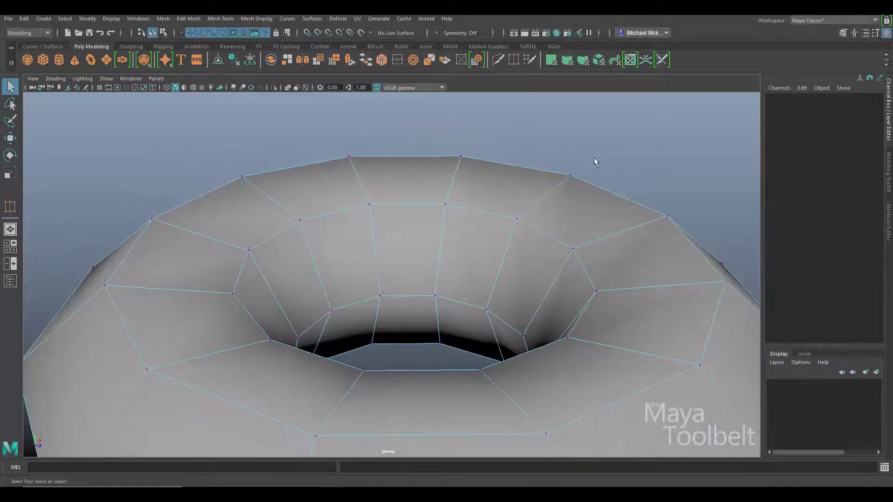
left_click_drag(649, 134, 321, 185)
left_click_drag(578, 231, 472, 248, "alt")
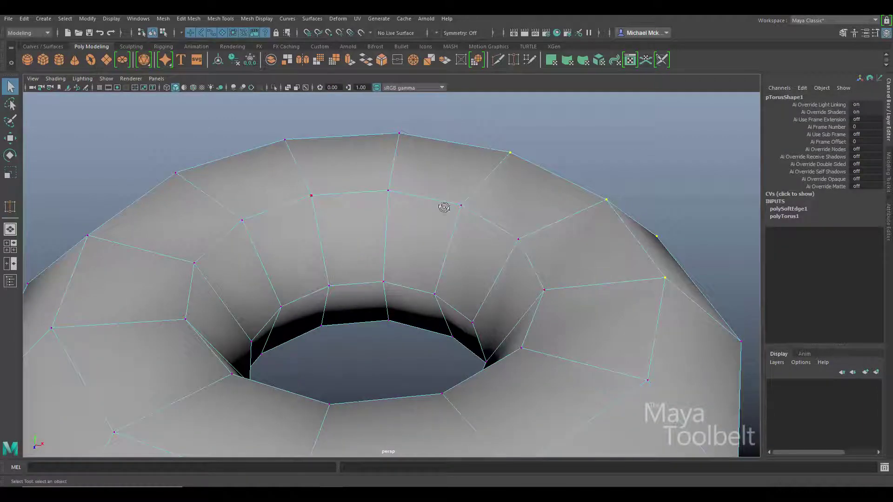
left_click_drag(445, 207, 392, 172, "alt")
left_click(212, 18)
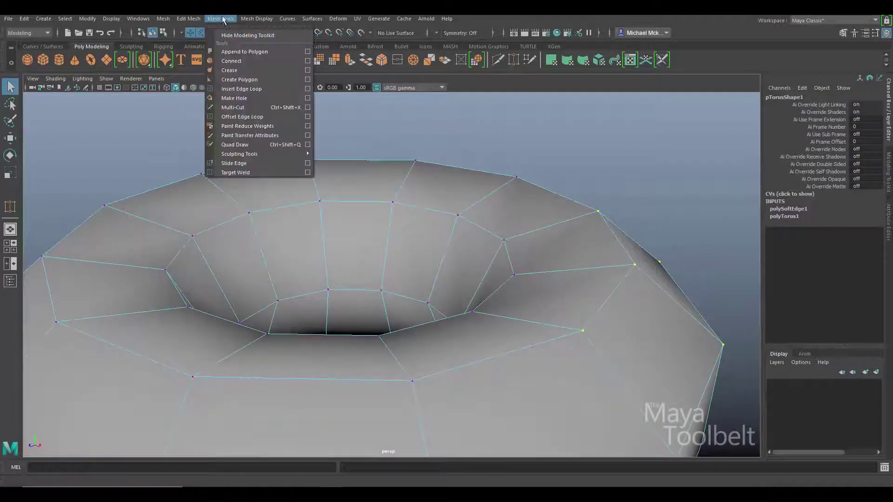
left_click(257, 173)
Step: Target-weld all selected outer vertices with an upper inner-loop vertex using the Center option, and undo the weld
left_click_drag(607, 299, 525, 268, "alt")
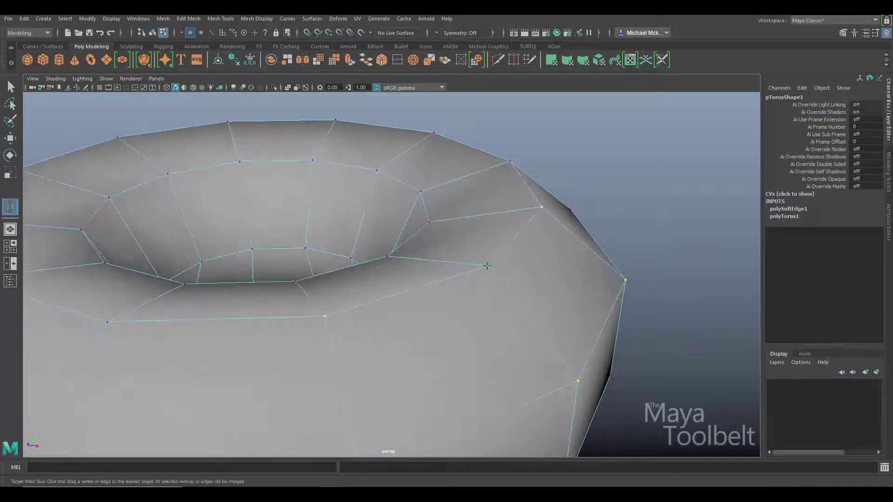
left_click_drag(305, 204, 234, 162)
left_click_drag(297, 162, 385, 170)
left_click_drag(332, 163, 135, 186)
left_click_drag(236, 161, 387, 172)
left_click_drag(328, 160, 312, 159)
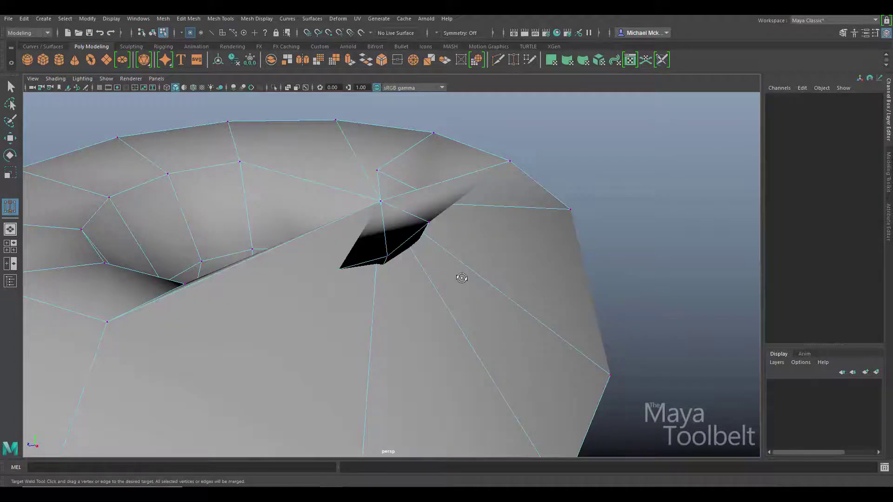
left_click_drag(462, 278, 530, 303, "alt")
Step: Review the Target Weld tool settings and try welding the selected outer vertices to an inner-loop vertex again
double_click(10, 209)
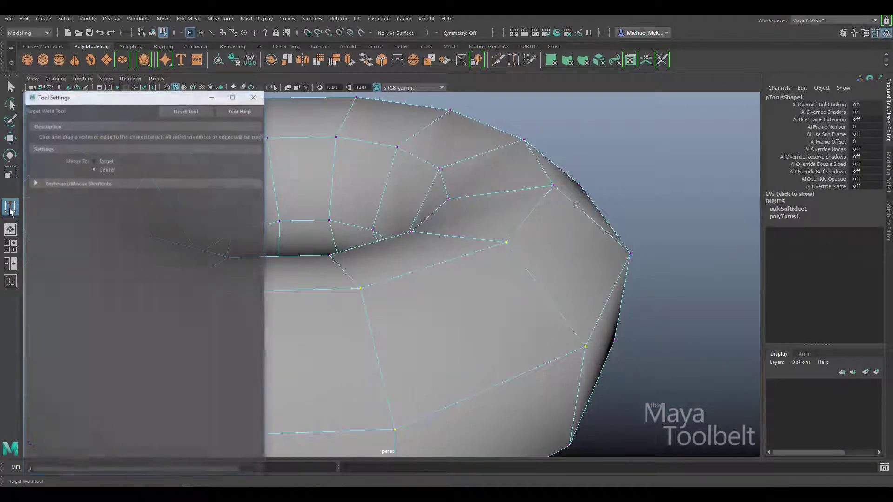
left_click(253, 97)
left_click_drag(597, 292, 578, 283, "alt")
left_click_drag(491, 245, 414, 156)
left_click_drag(363, 139, 292, 169)
left_click_drag(338, 264, 331, 282)
left_click_drag(604, 296, 575, 283, "alt")
right_click_drag(574, 282, 424, 289, "alt")
left_click_drag(424, 288, 512, 318, "alt")
Step: Undo the repeated multi-vertex weld and return to the Move tool
key("ctrl+z")
key("w")
left_click_drag(493, 272, 535, 259, "alt")
Step: Switch the torus from vertex to edge component mode
right_click(427, 180)
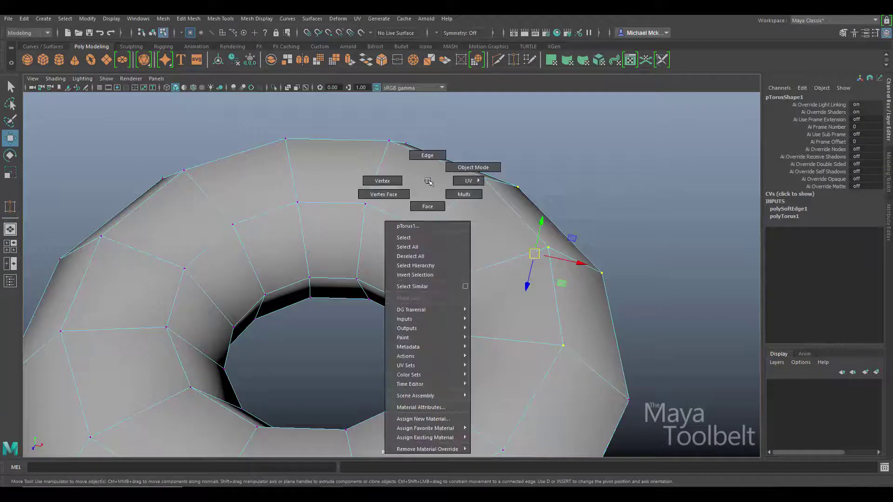
left_click(428, 155)
left_click(424, 152)
left_click_drag(424, 151, 406, 227, "alt")
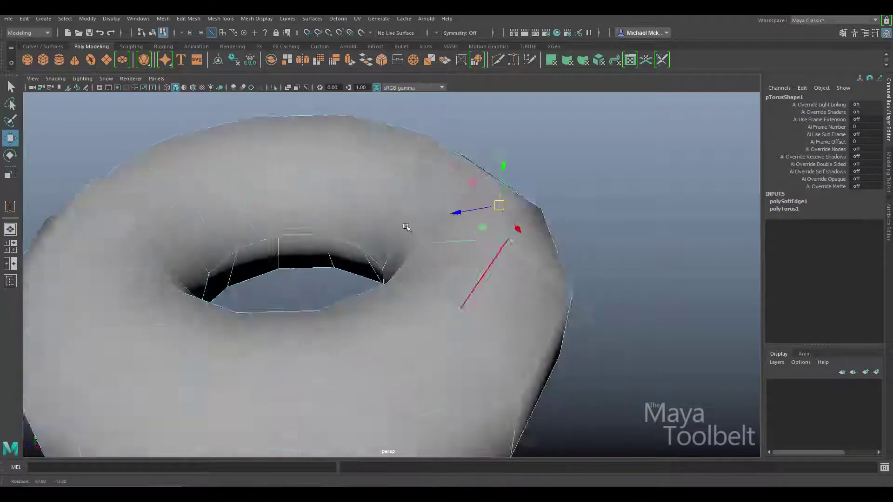
Step: With the Target Weld tool, weld an edge on the torus's upper ring to an adjacent inner-loop edge, and undo the weld
left_click(196, 18)
left_click(235, 173)
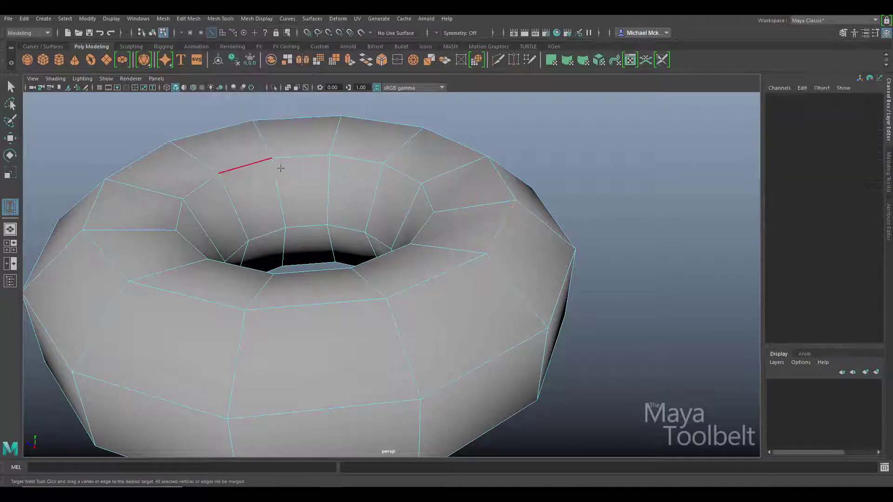
left_click(498, 230)
left_click_drag(458, 230, 422, 227)
left_click_drag(474, 251, 509, 234, "alt")
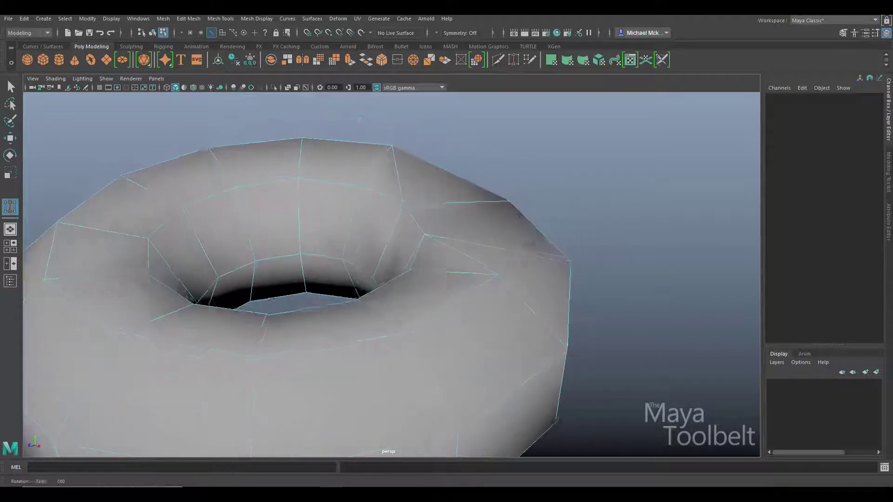
key("ctrl+z")
left_click_drag(489, 285, 512, 249, "alt")
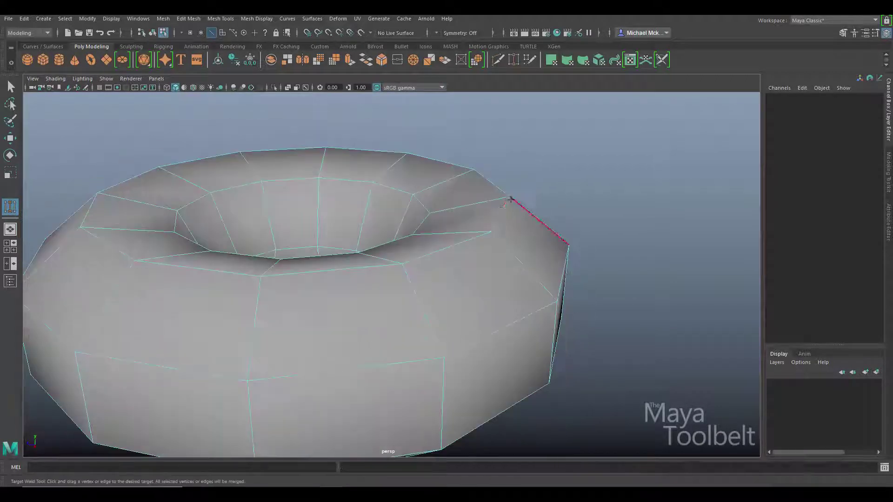
left_click_drag(527, 214, 480, 221, "alt")
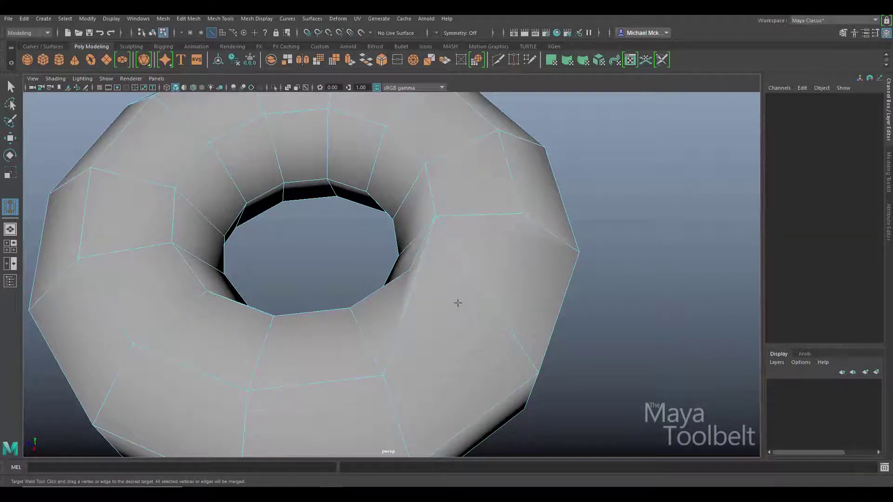
mouse_move(456, 303)
left_mouse_down("alt")
mouse_move(494, 285)
mouse_move(433, 296)
mouse_move(493, 274)
mouse_move(484, 291)
mouse_move(466, 291)
left_mouse_up("alt")
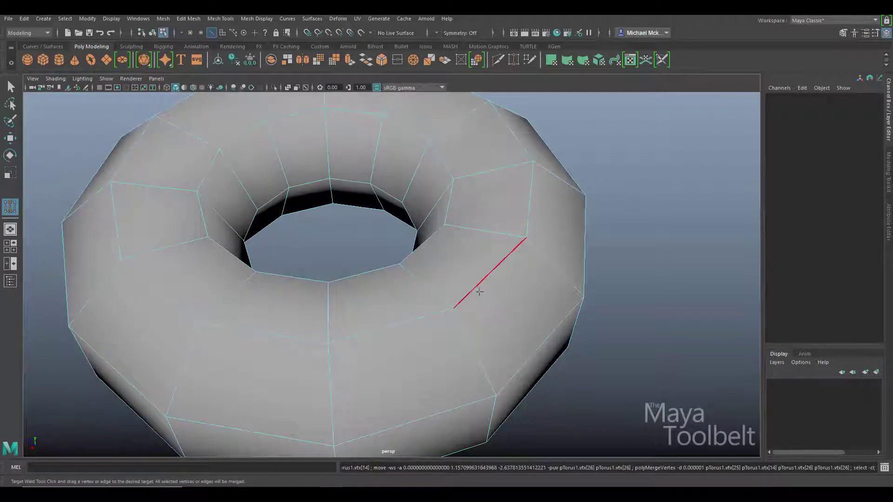
Step: Check the Target Weld tool's Merge To setting and weld an upper ring edge with the adjacent inner-loop edge using Center
double_click(10, 206)
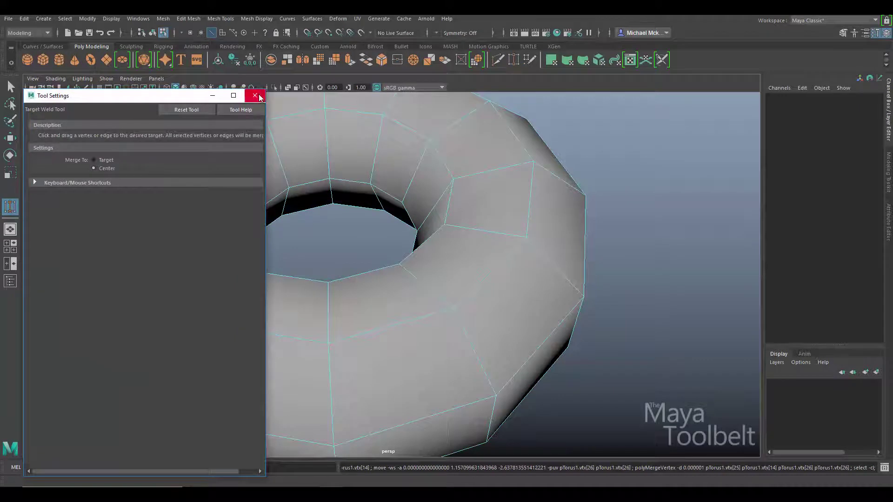
left_click(255, 96)
left_click_drag(491, 272, 425, 249)
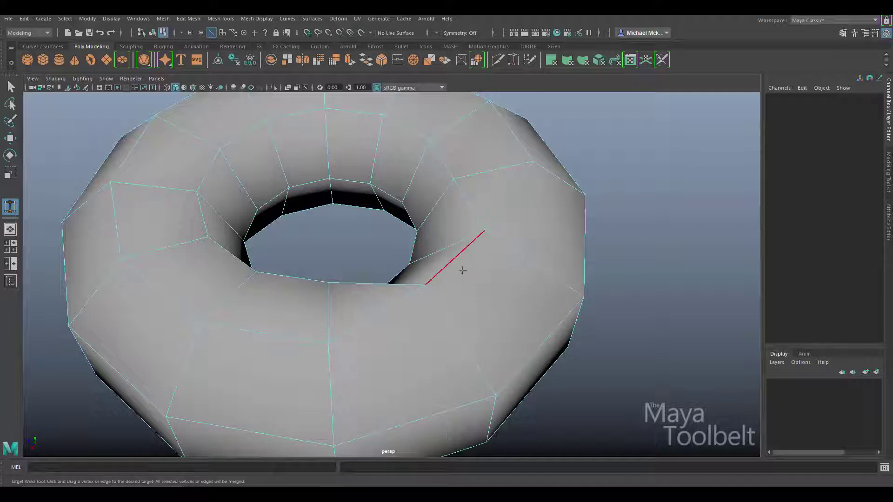
left_click_drag(476, 309, 514, 295, "alt")
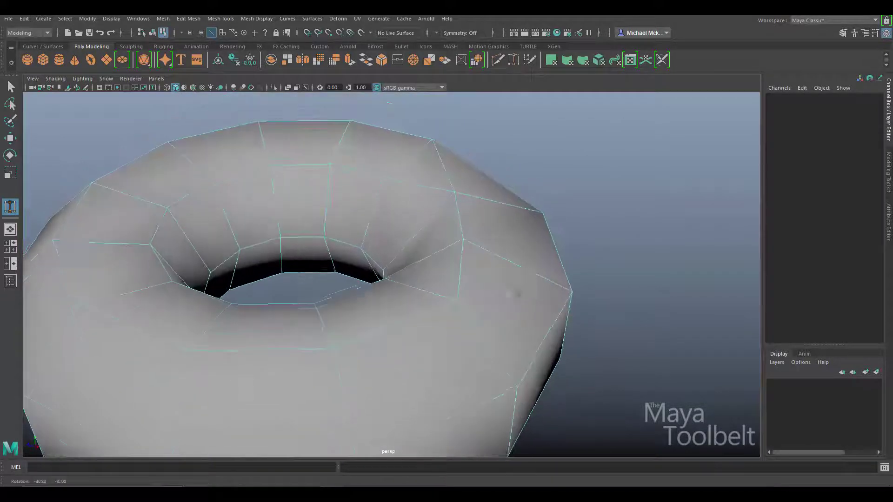
Step: Target-weld two neighbouring edges on the far upper side of the torus, undoing the first attempt
left_click_drag(502, 212, 453, 194)
key("ctrl+z")
left_click_drag(397, 168, 455, 192)
left_click_drag(522, 275, 601, 247, "alt")
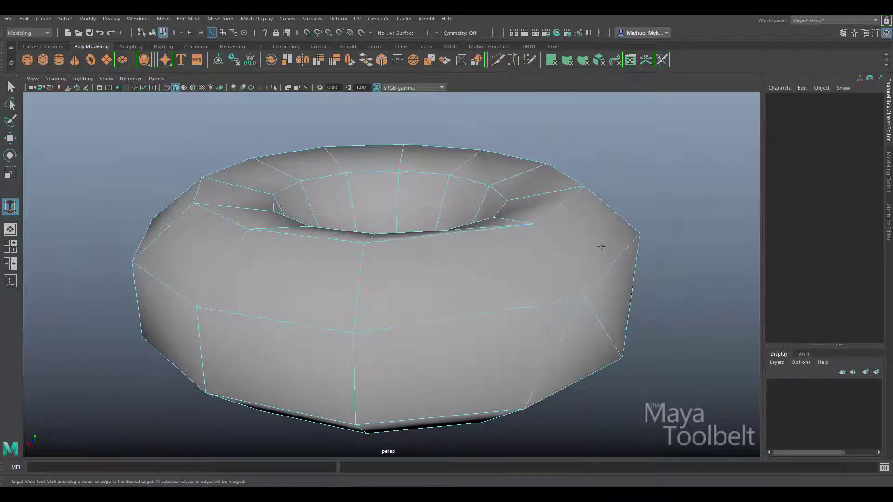
left_click_drag(618, 311, 582, 285, "alt")
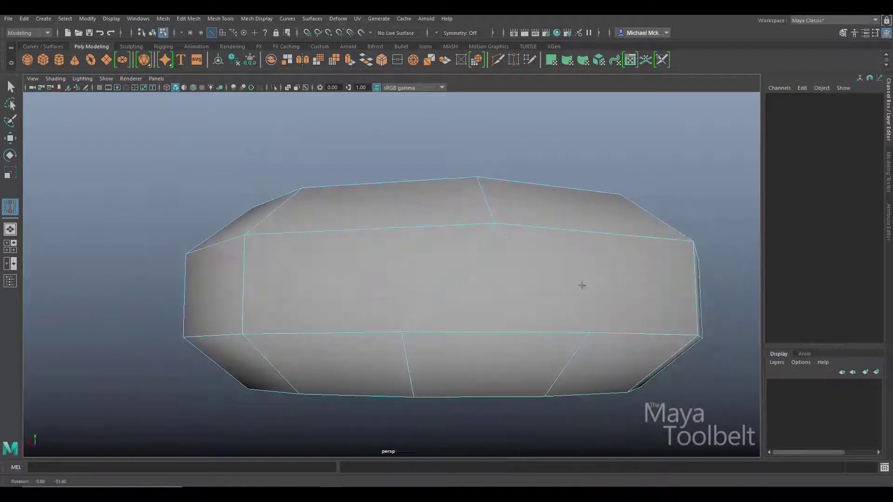
Step: Target-weld an edge on the torus's outer wall and a crosswise ring edge, each with a neighbouring edge
left_click_drag(451, 277, 352, 253)
left_click_drag(416, 320, 297, 363, "alt")
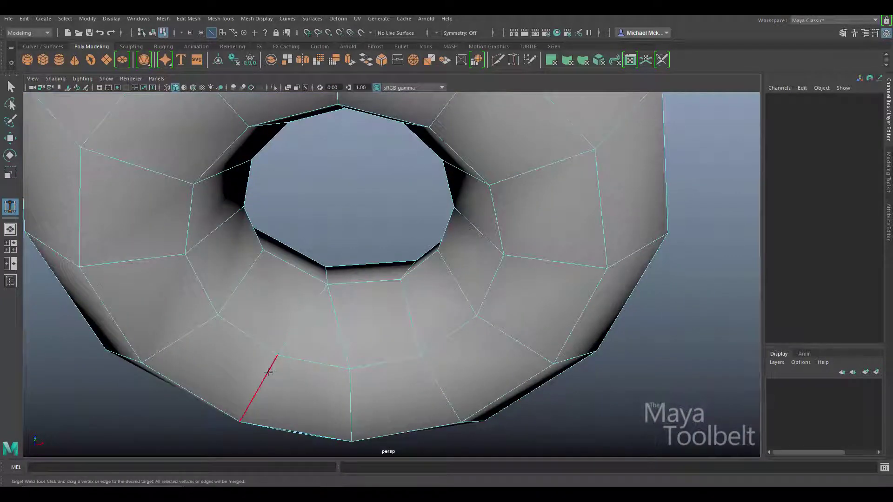
left_click_drag(258, 389, 349, 388)
left_click_drag(422, 293, 438, 313, "alt")
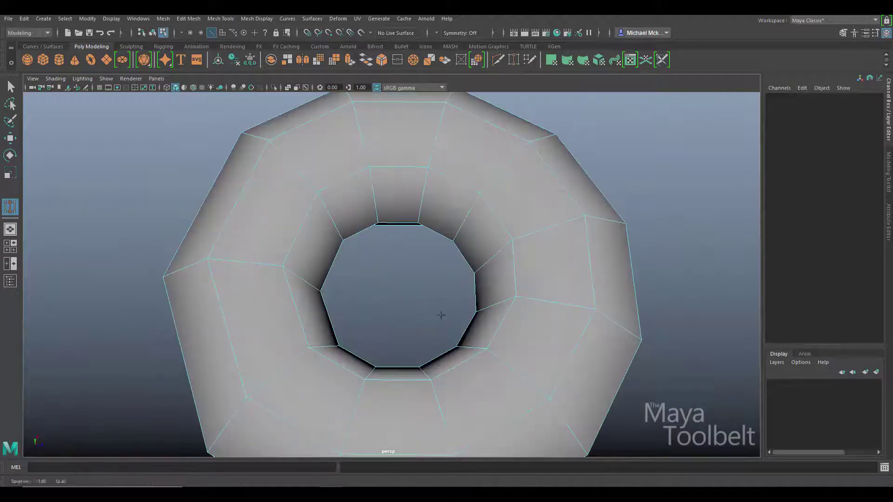
Step: Return to the Move tool and object selection mode, deselect everything, and select the whole torus
key("w")
left_click(153, 33)
left_click_drag(579, 289, 606, 229, "alt")
left_click(657, 184)
left_click_drag(658, 183, 484, 251, "alt")
left_click(448, 215)
Step: Locate the Target Weld command among the mesh tools and examine the welded torus from several angles
left_click(217, 19)
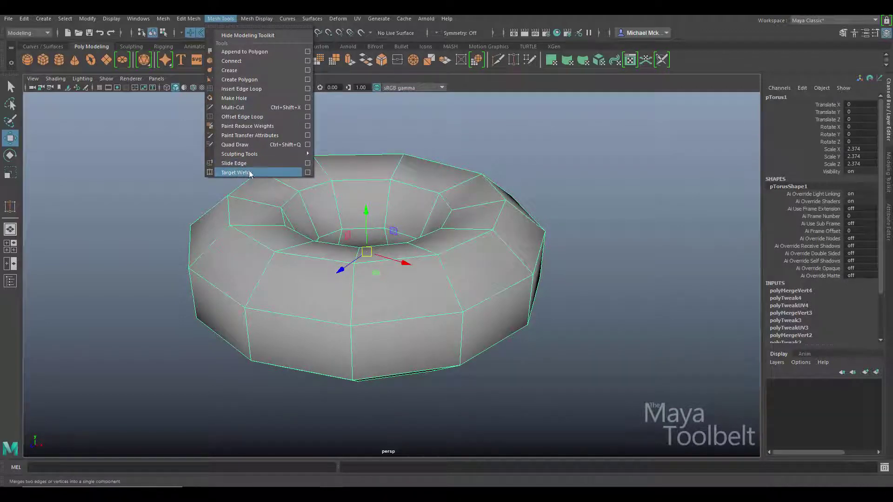
left_click_drag(491, 213, 488, 263, "alt")
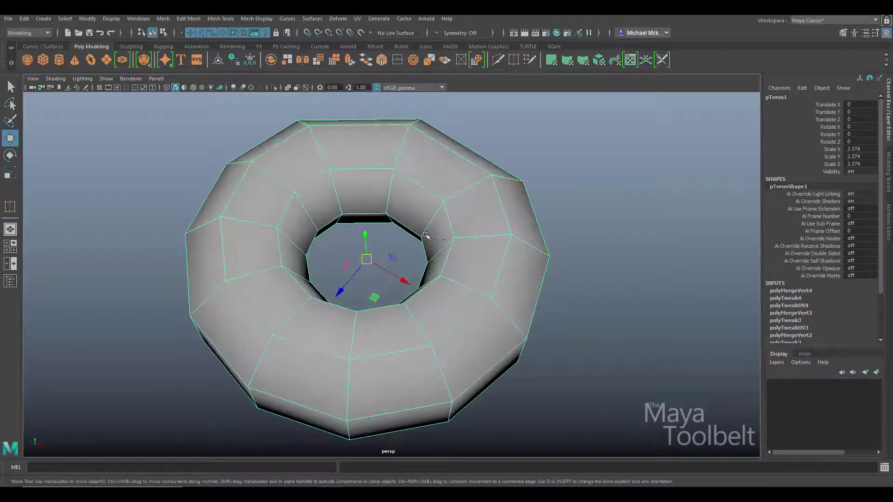
left_click_drag(426, 235, 442, 243, "alt")
middle_click_drag(442, 243, 451, 238, "alt")
scroll(452, 237, "down", 2)
left_click_drag(452, 236, 459, 234, "alt")
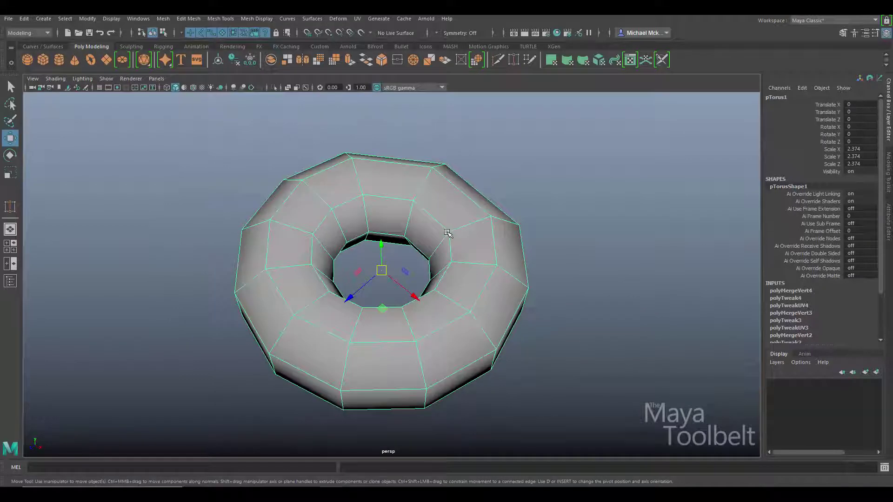